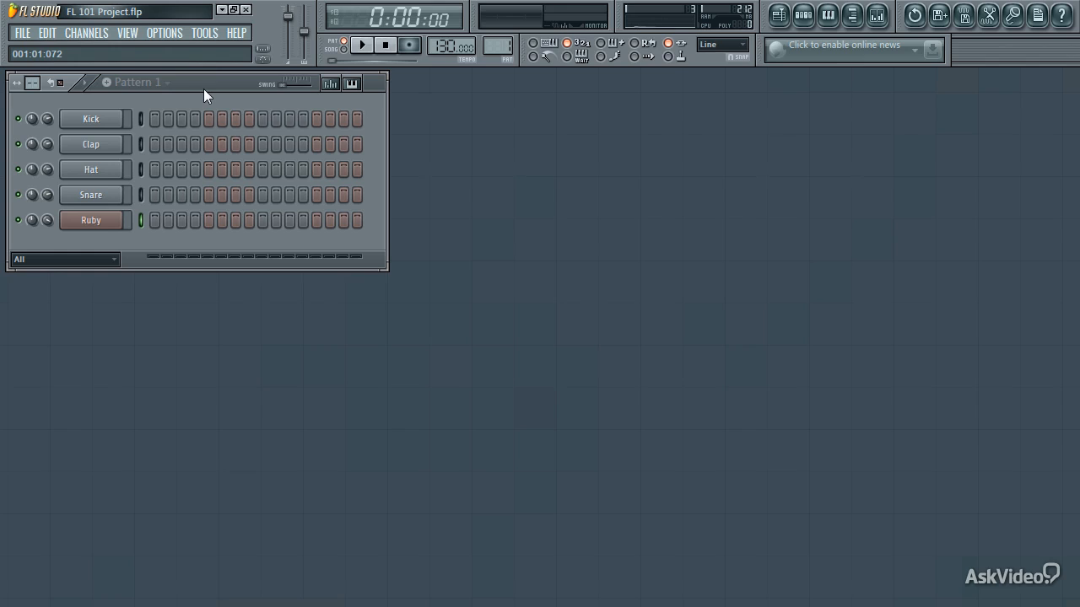
Step: Review the recording filter options, switching Automation off and back on
scroll(142, 119, down, 7)
scroll(142, 119, down, 3)
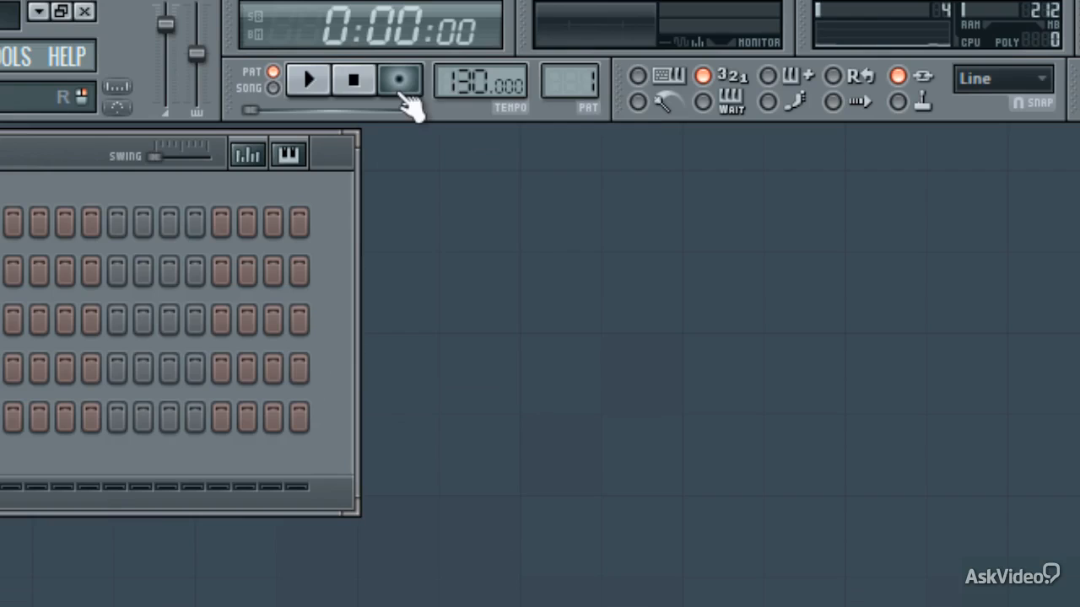
click(401, 91)
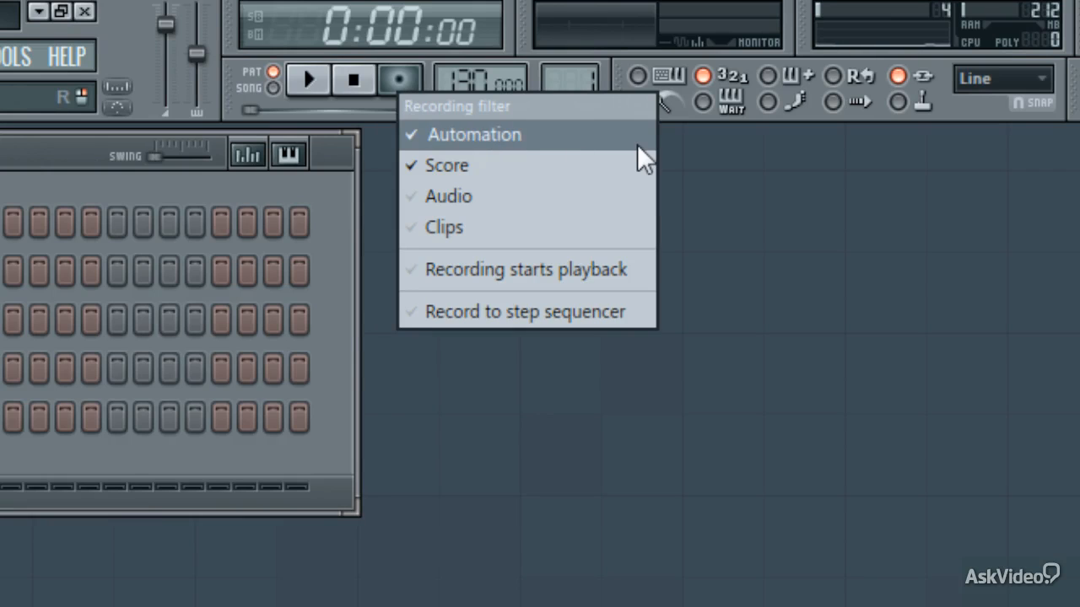
click(586, 476)
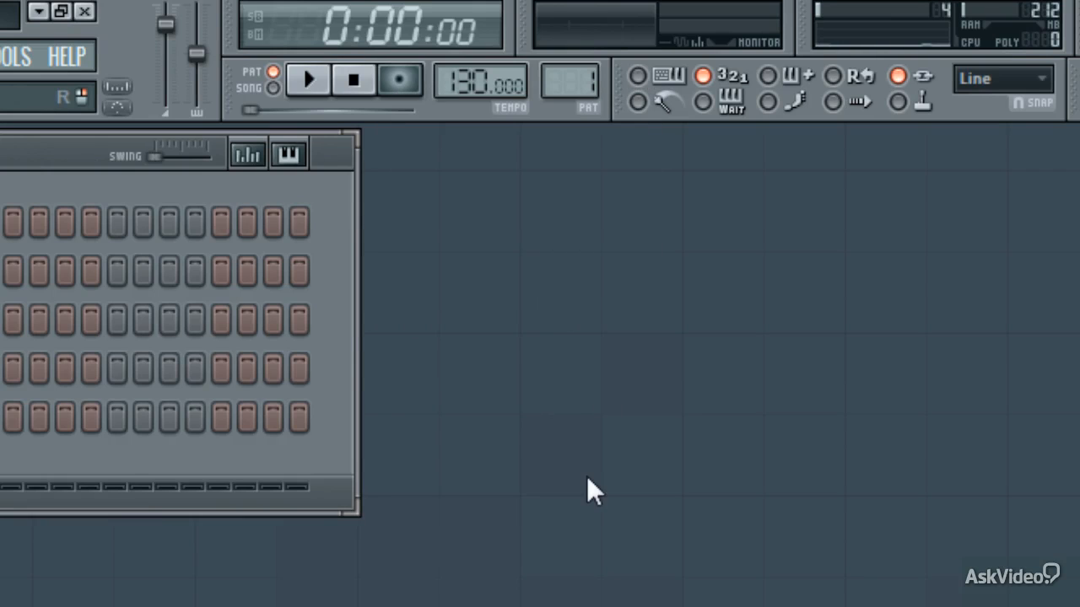
click(403, 90)
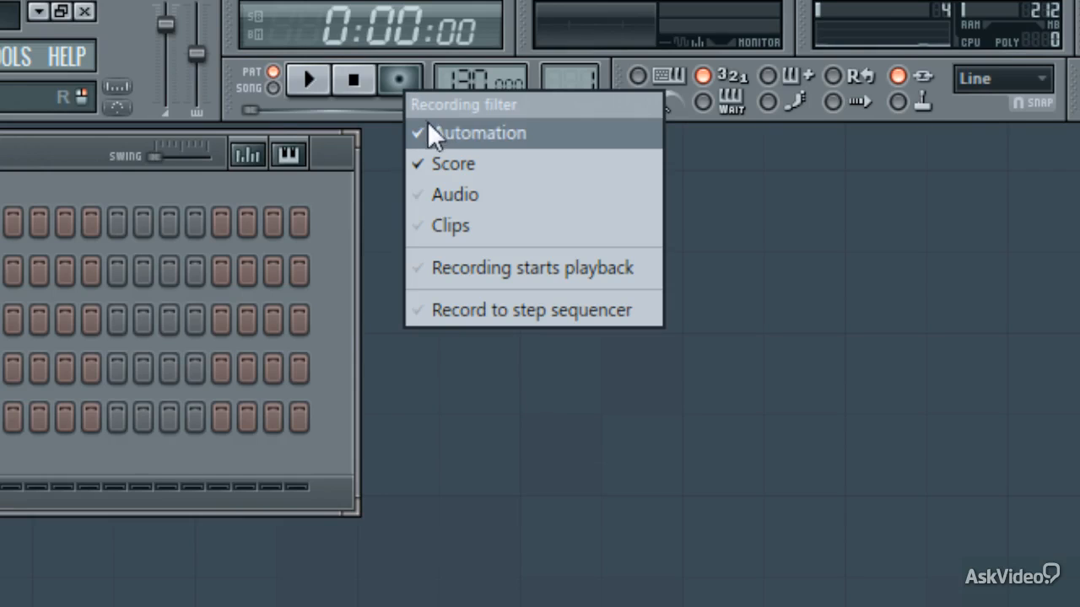
click(433, 130)
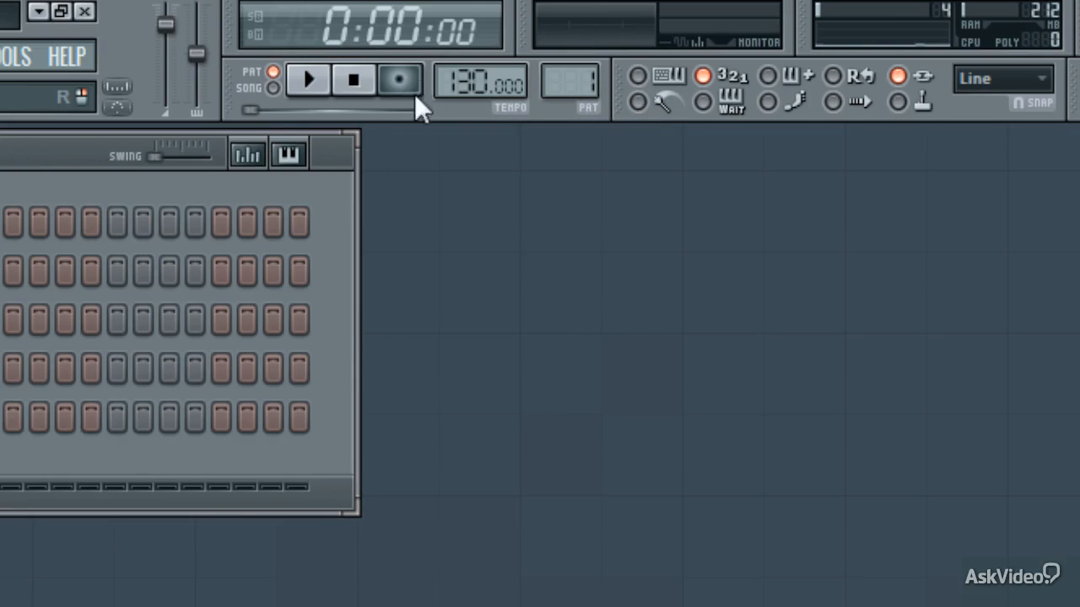
click(411, 91)
click(441, 120)
Step: Enable the metronome and record a melody live on the Ruby channel in Pattern 1, stopping after the take
click(649, 102)
click(399, 80)
key(space)
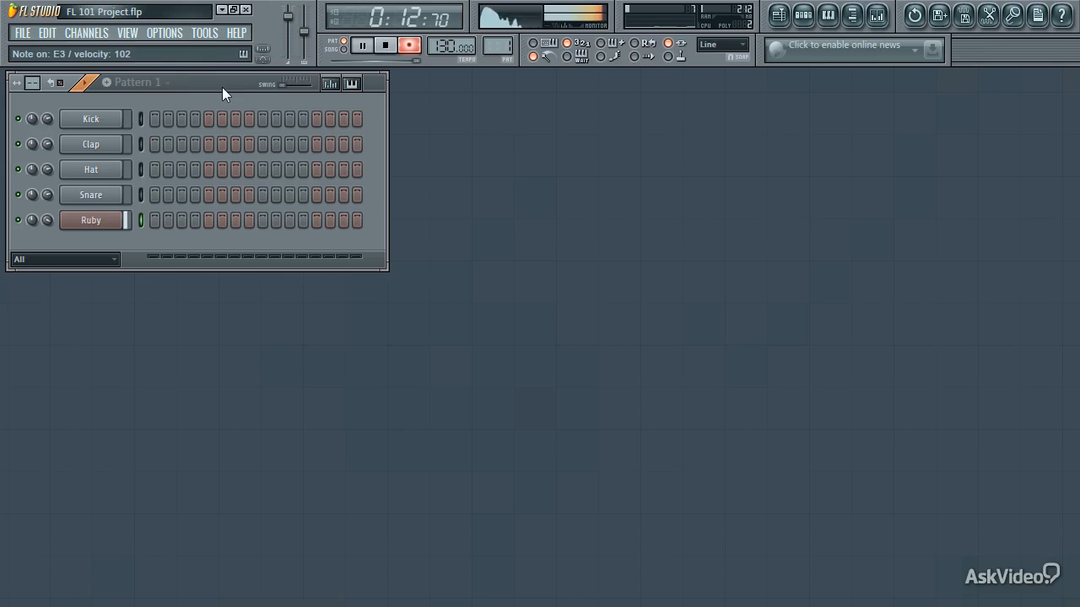
key(space)
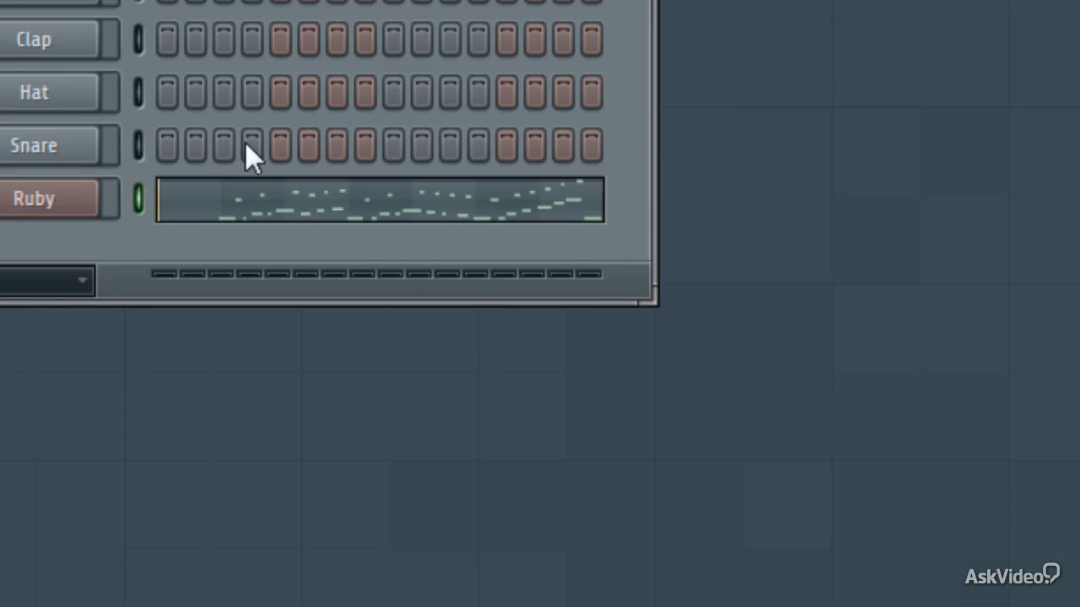
Step: Open the recorded Ruby notes in the piano roll
right_click(82, 201)
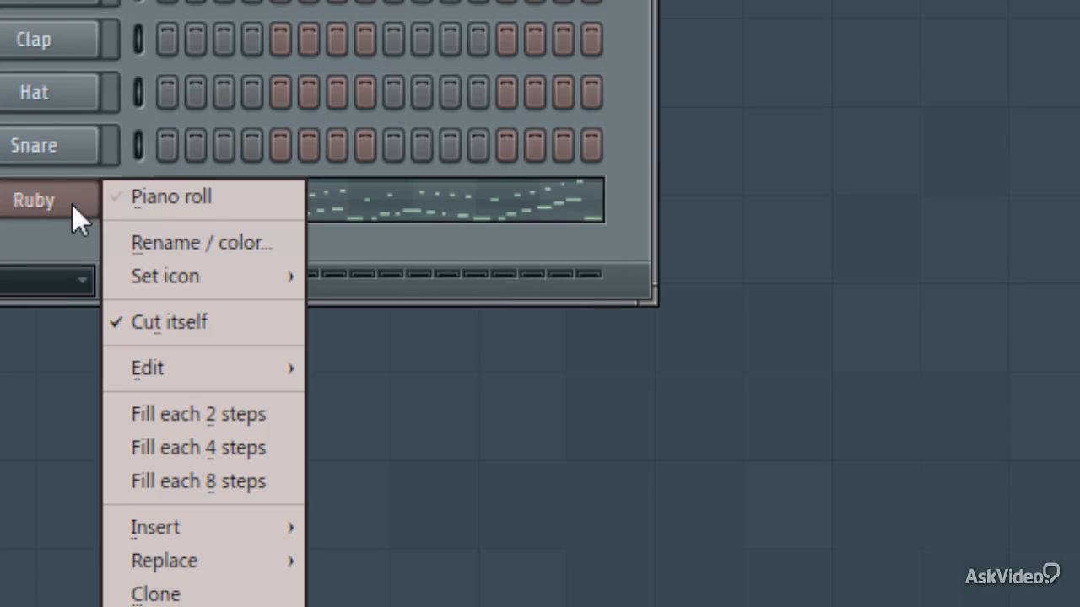
click(161, 199)
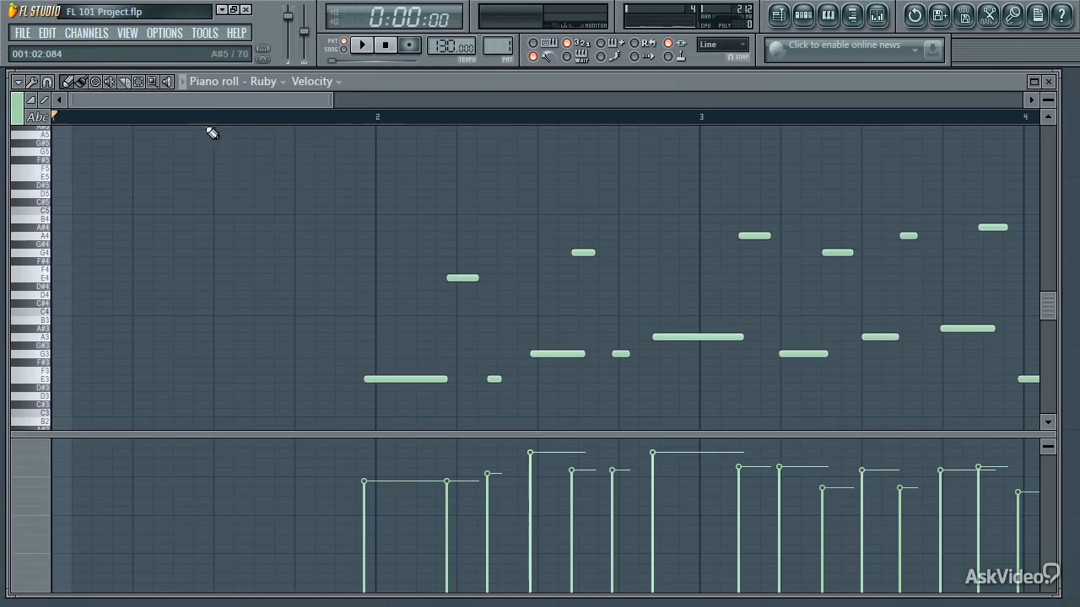
drag(212, 103, 256, 103)
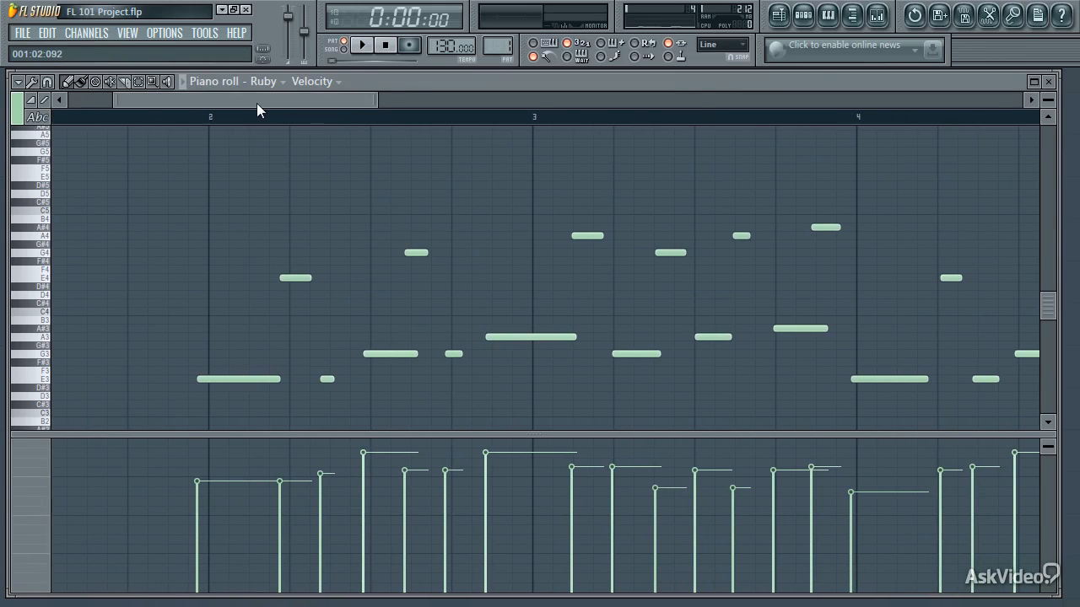
Step: Toggle the piano roll closed and open several times, leaving it open
key(F7)
key(F7)
key(F7)
key(F7)
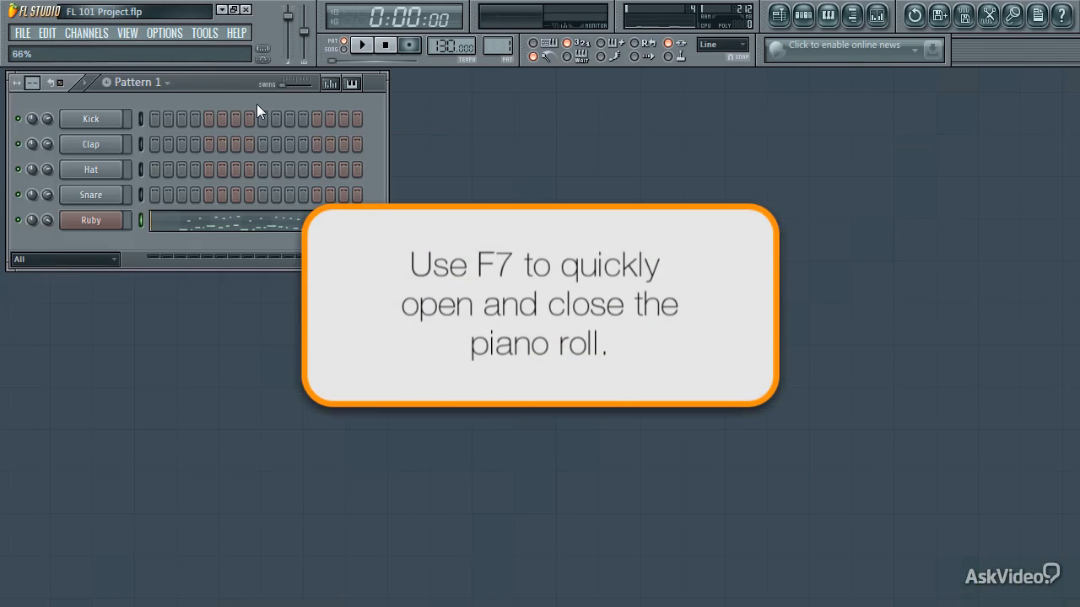
key(F7)
key(F7)
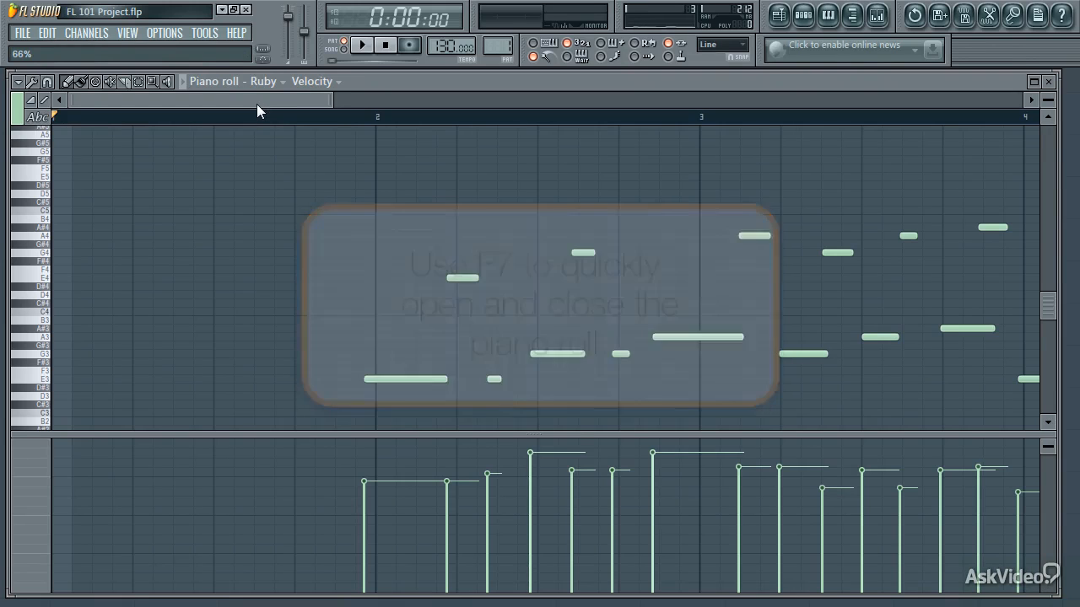
Step: Draw three E3 notes, one F3 note and one F#3 note in the empty first bar of the Ruby part
drag(256, 104, 315, 108)
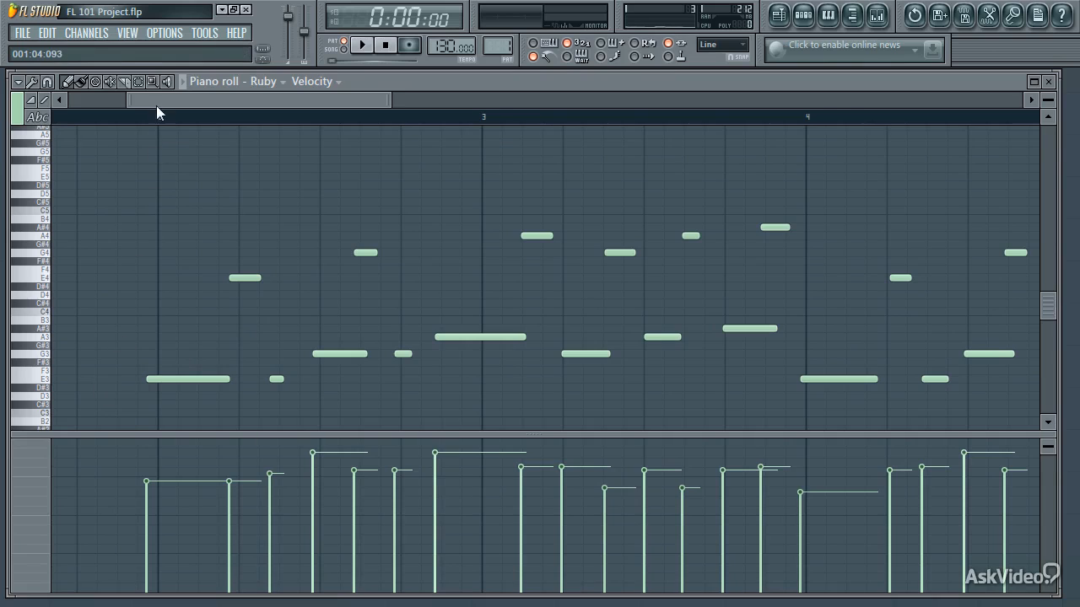
drag(156, 105, 98, 106)
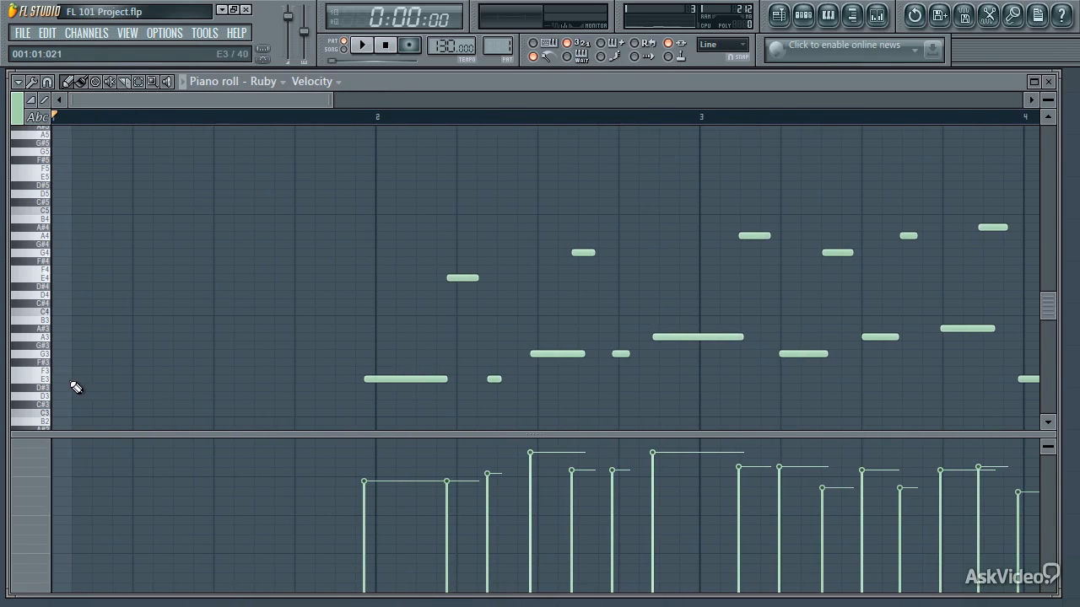
mouse_move(73, 385)
mouse_down()
mouse_move(52, 377)
mouse_move(106, 354)
mouse_move(33, 384)
mouse_up()
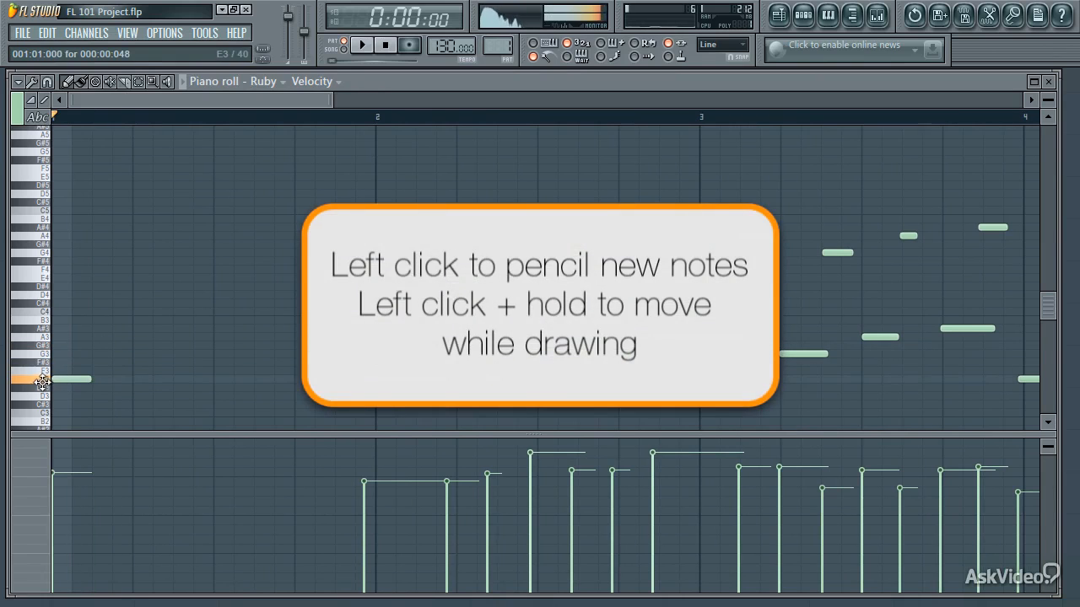
click(133, 379)
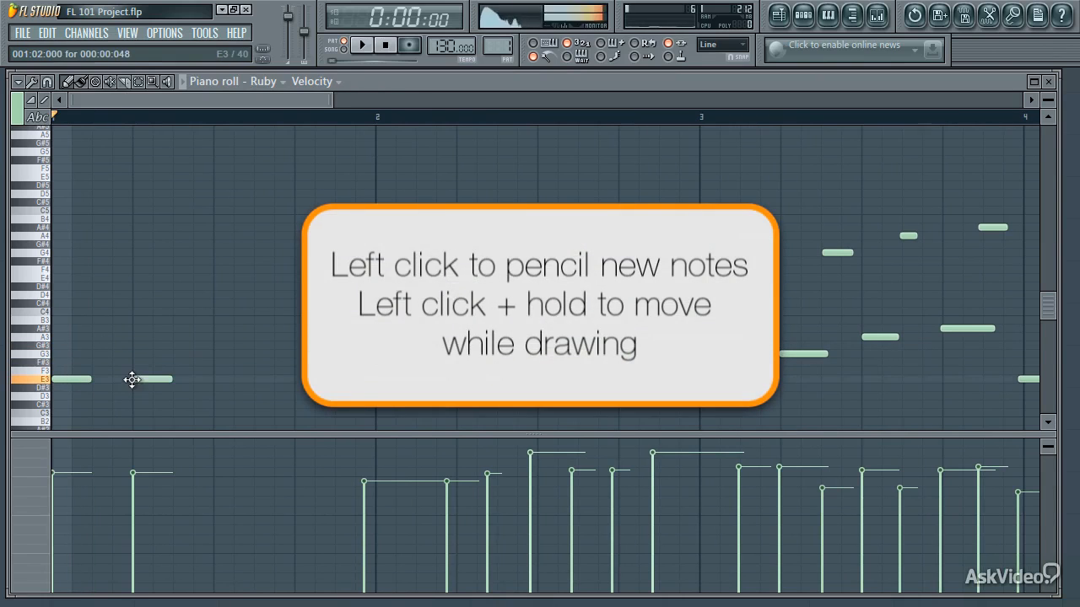
click(215, 378)
click(254, 371)
click(296, 364)
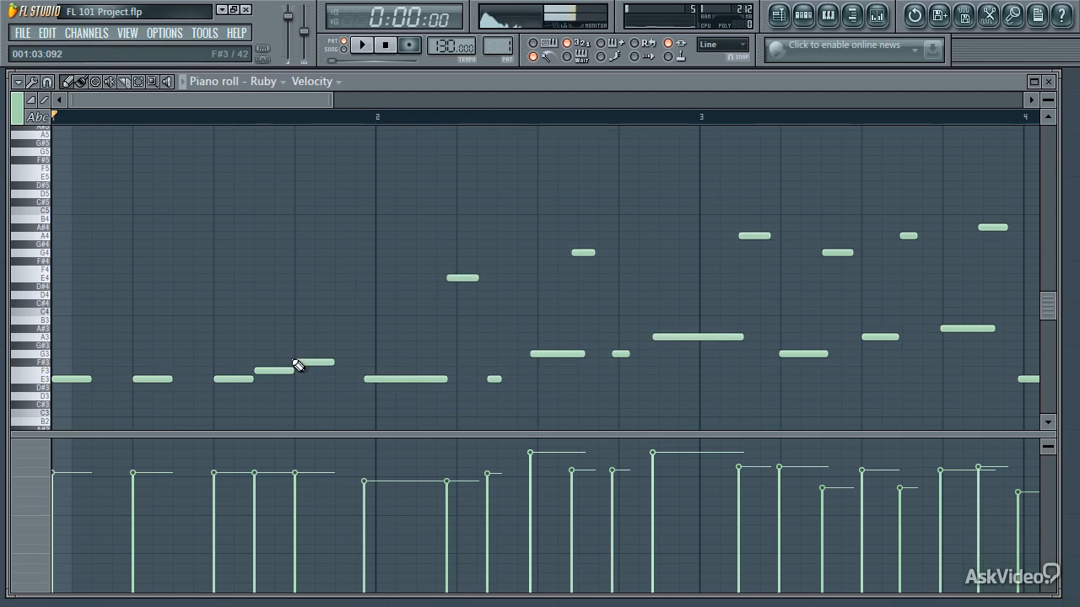
Step: Delete the five hand-drawn notes from the first bar
right_click(313, 362)
right_click(278, 371)
right_click(234, 379)
right_click(151, 380)
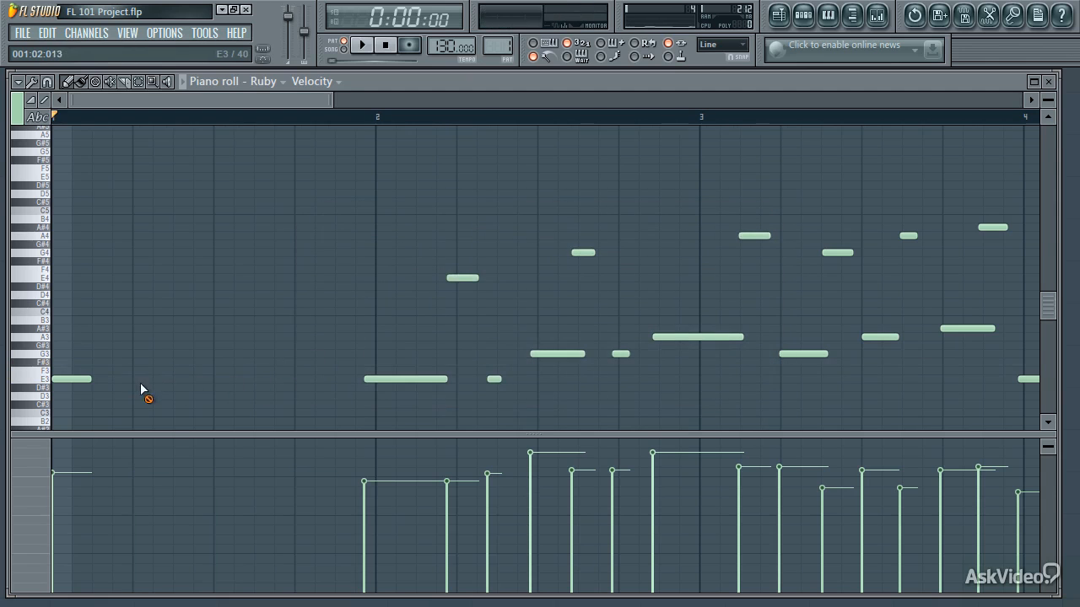
right_click(74, 379)
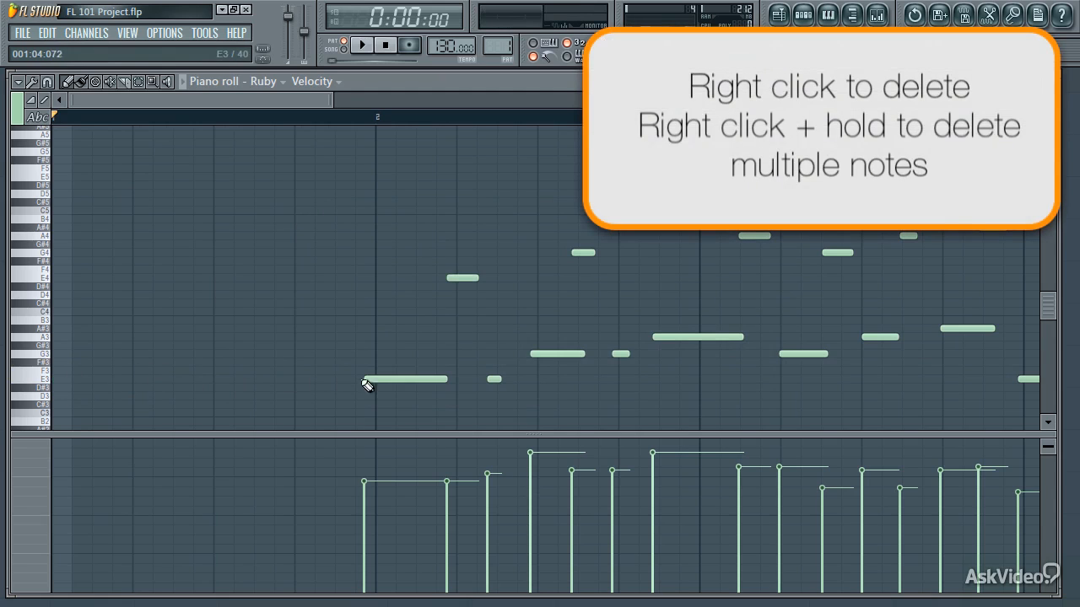
Step: Try deleting several recorded notes in bars 2 and 3, and undo the deletions
right_click(371, 379)
right_click(494, 379)
right_click(557, 354)
right_click(698, 337)
right_click(781, 353)
right_click(754, 236)
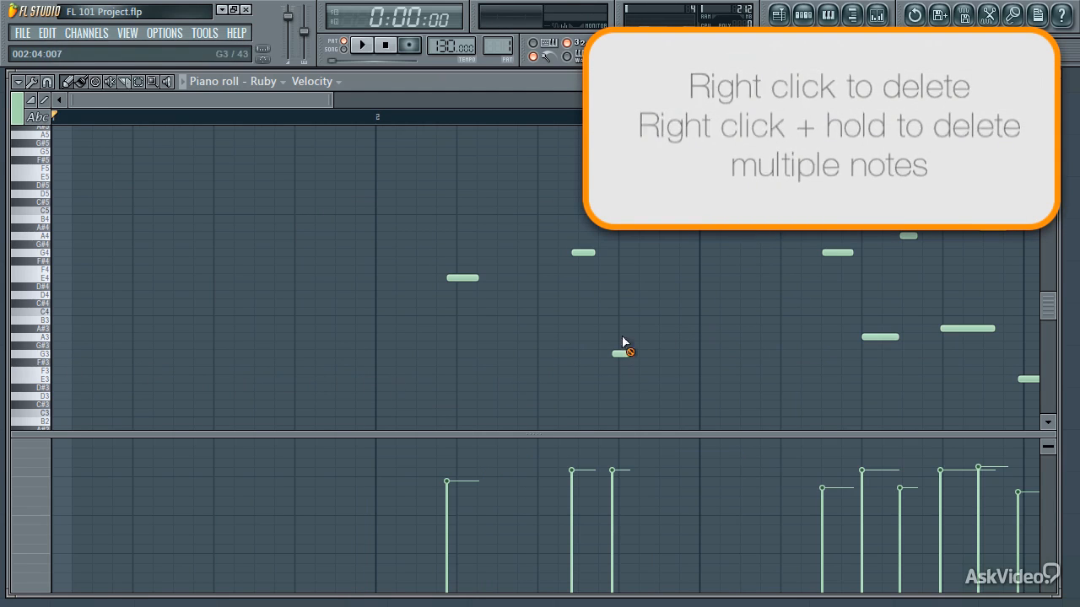
right_click(620, 353)
right_click(583, 252)
key(ctrl+z)
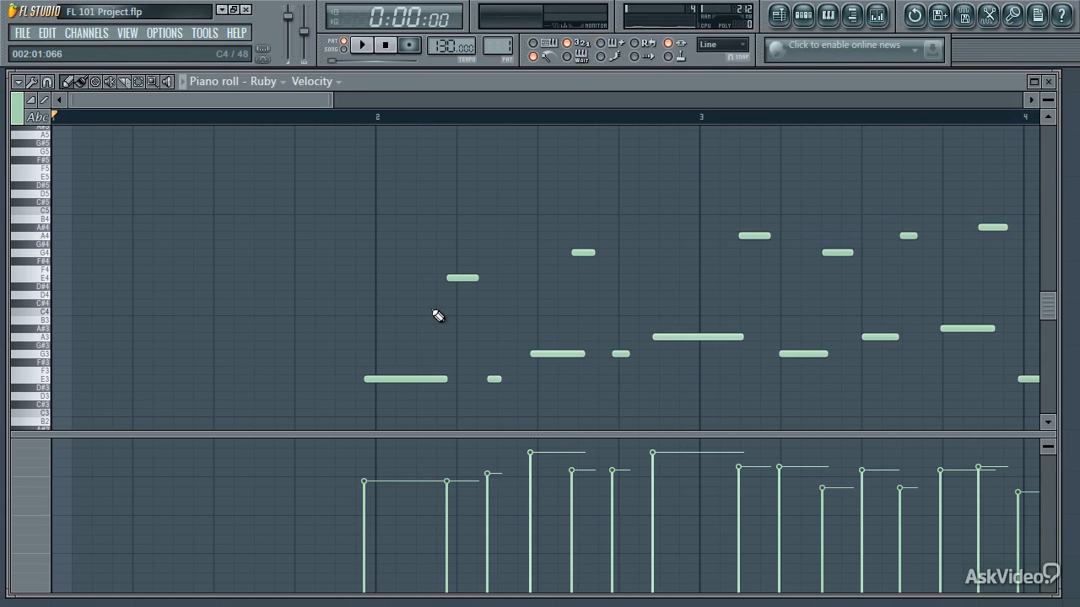
Step: Move the first E3 note to just after the start of bar 2 and try resizing the first G3 note
scroll(393, 379, right, 1)
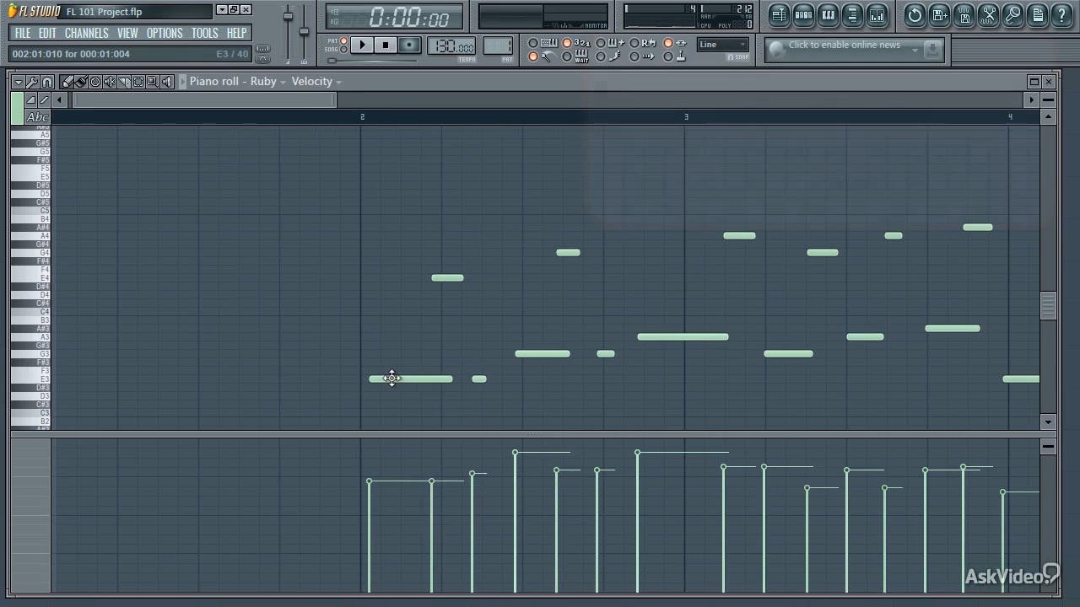
drag(378, 379, 388, 378)
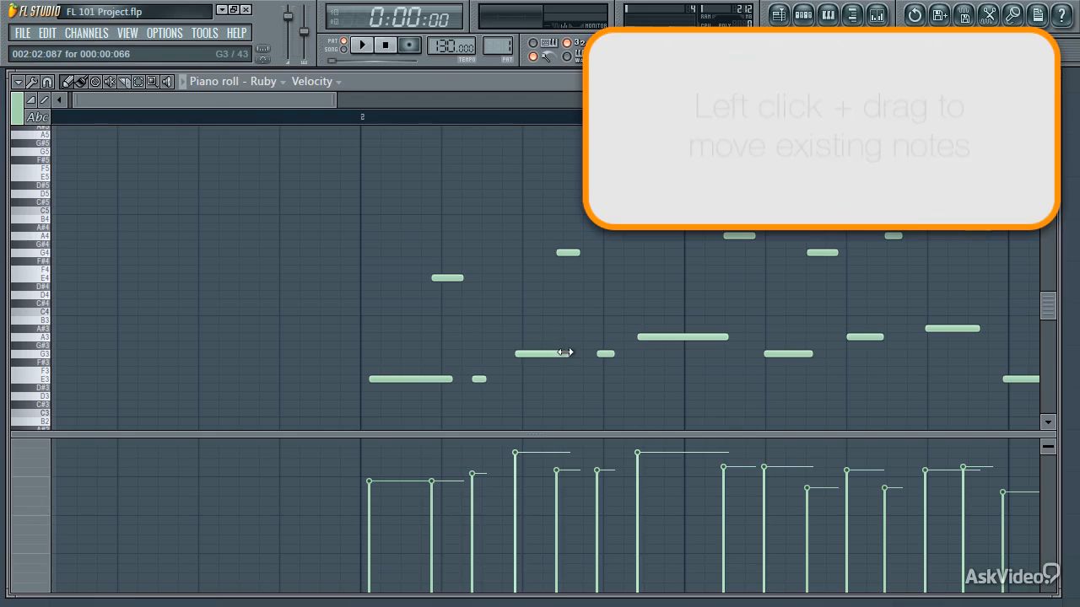
drag(564, 352, 523, 355)
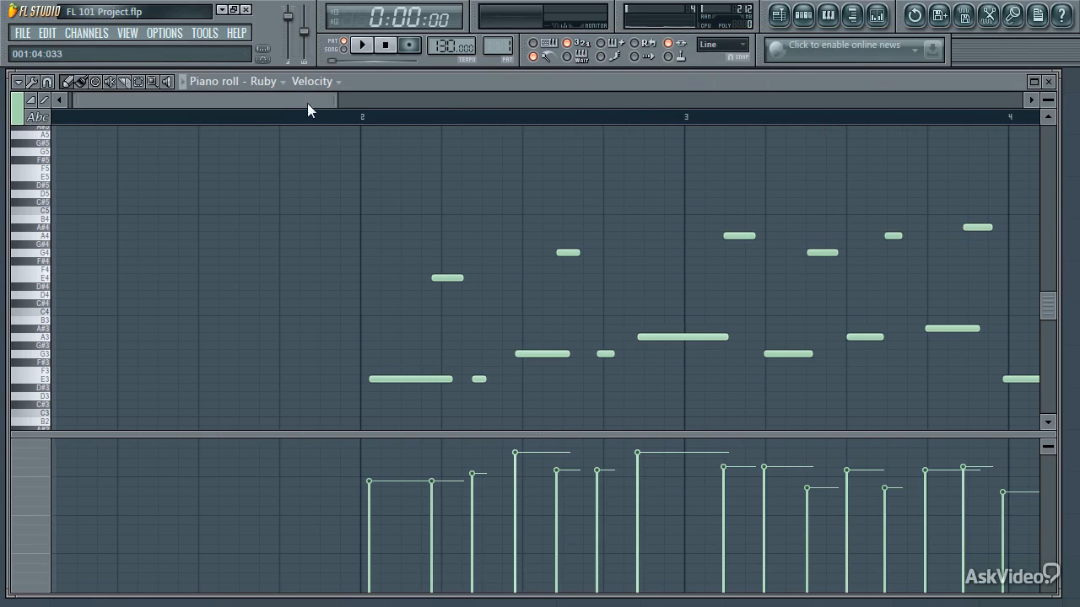
Step: Quick-quantize the recorded Ruby notes and play the pattern to hear the timing
mouse_move(307, 102)
mouse_down()
mouse_move(704, 121)
mouse_move(327, 133)
mouse_move(342, 130)
mouse_up()
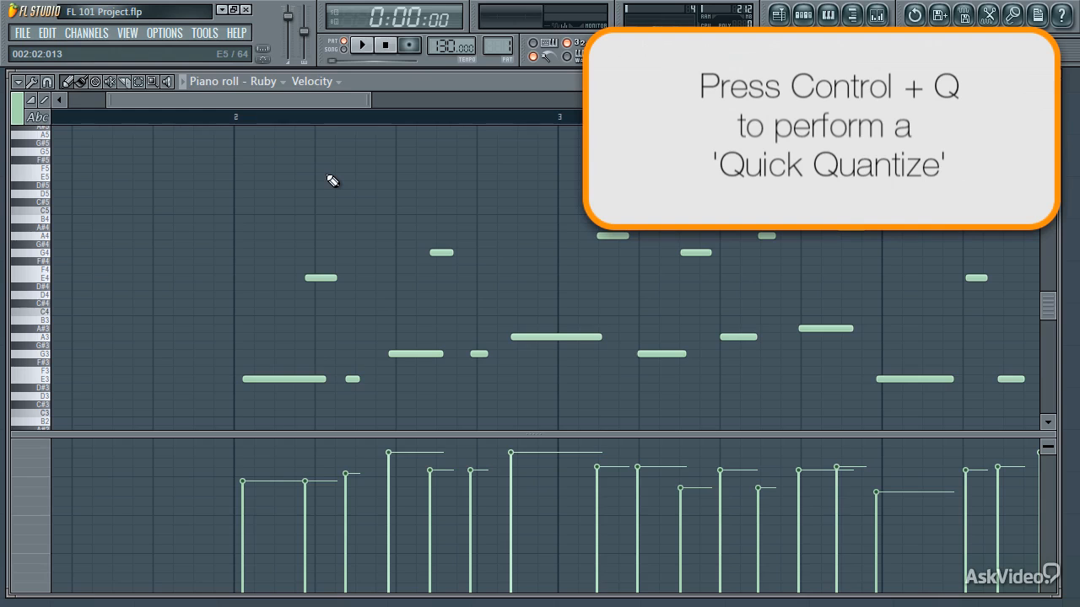
key(ctrl+q)
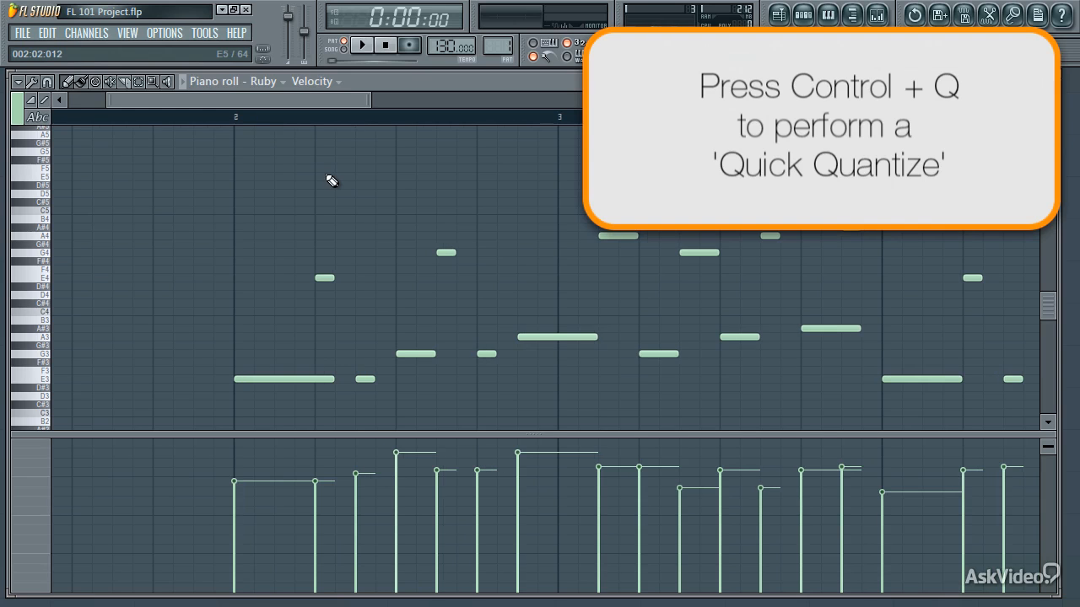
click(236, 118)
key(space)
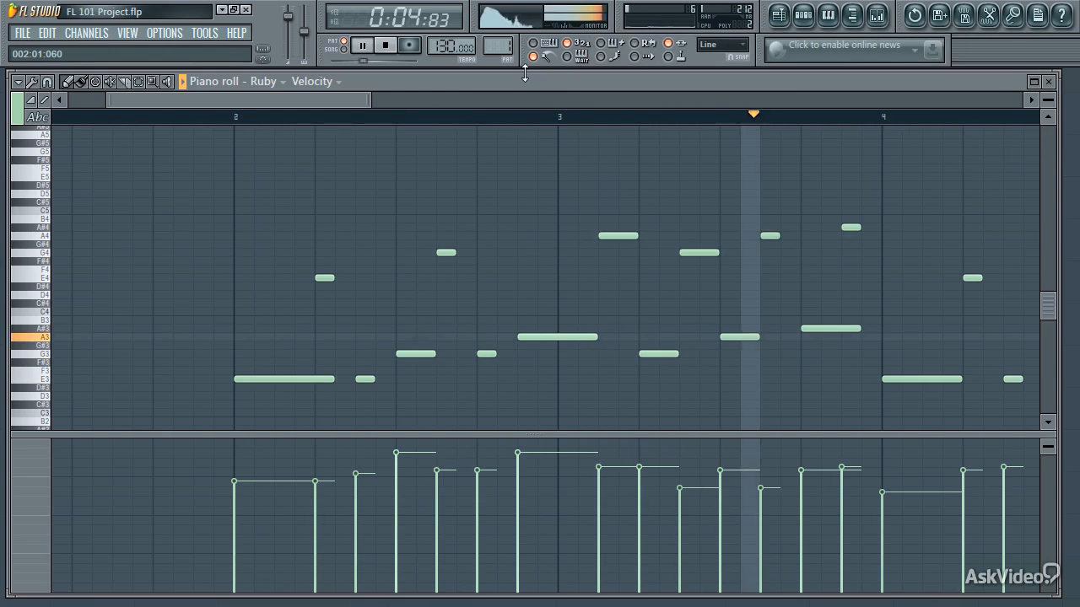
key(space)
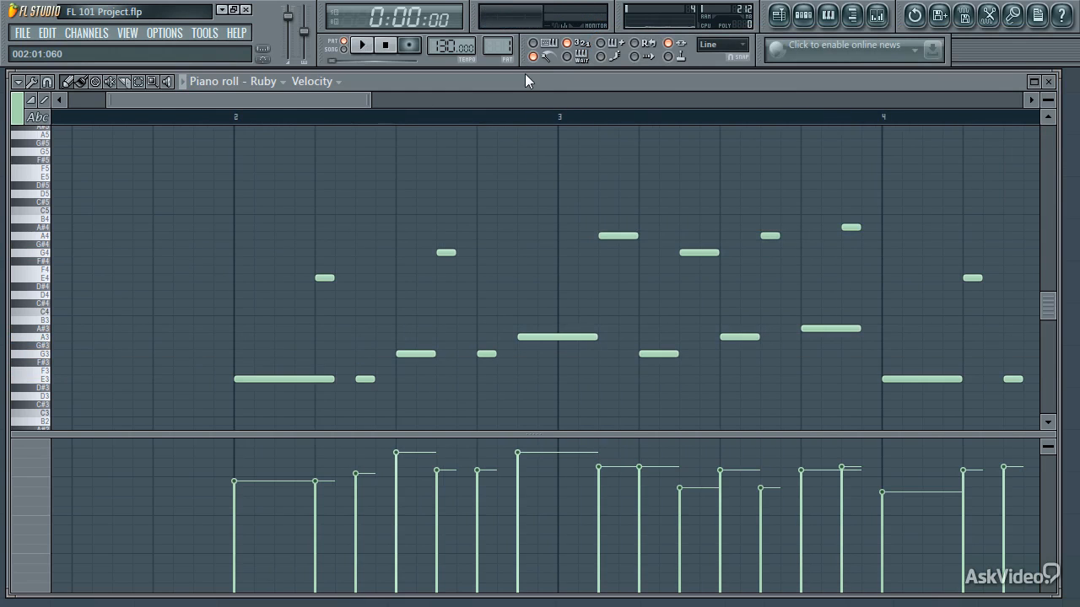
Step: Choose Line as the global snap setting and undo the quick quantize
click(722, 44)
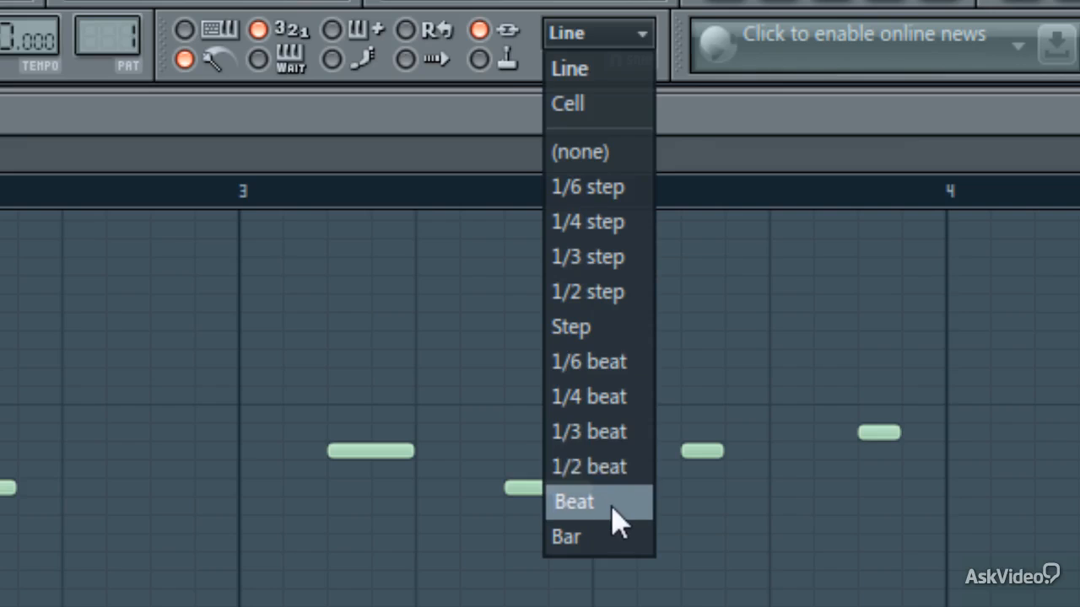
click(597, 70)
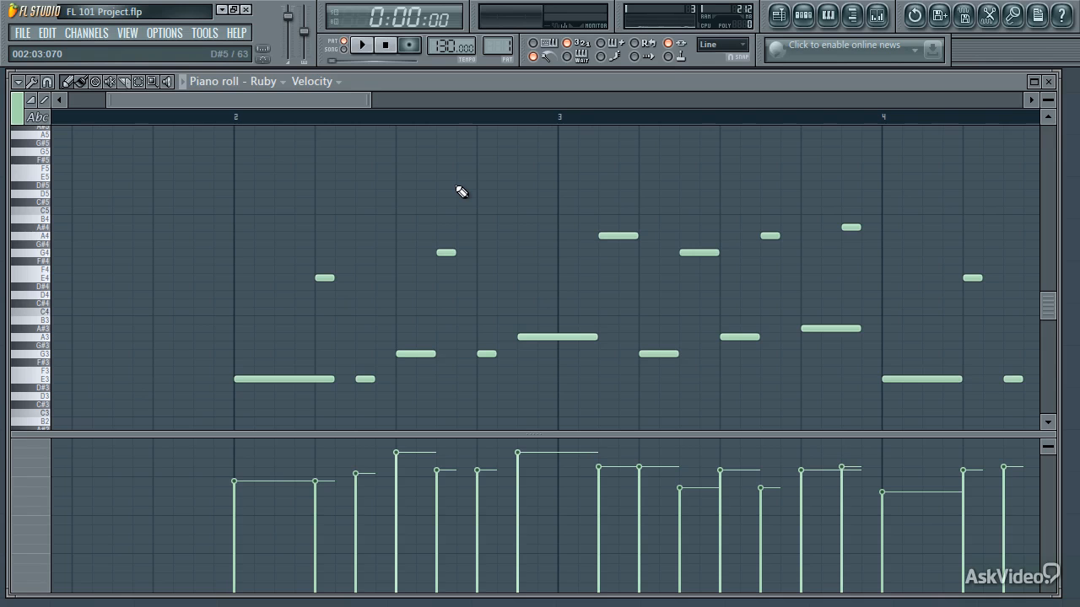
key(ctrl+z)
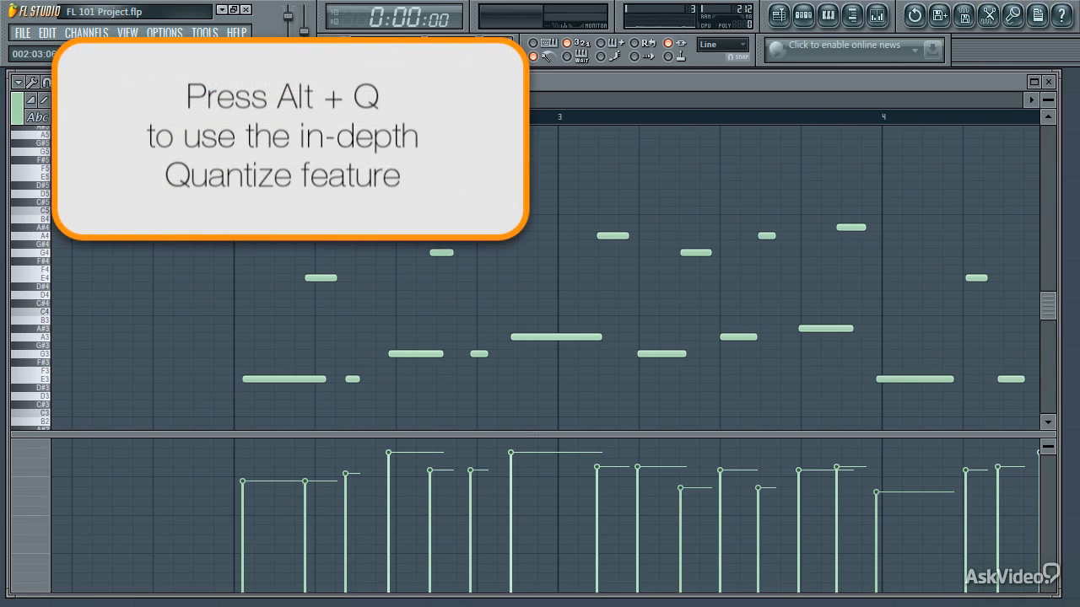
Step: Open the piano roll quantizer, try the start time strength, and choose Leave duration as the duration mode
key(alt+q)
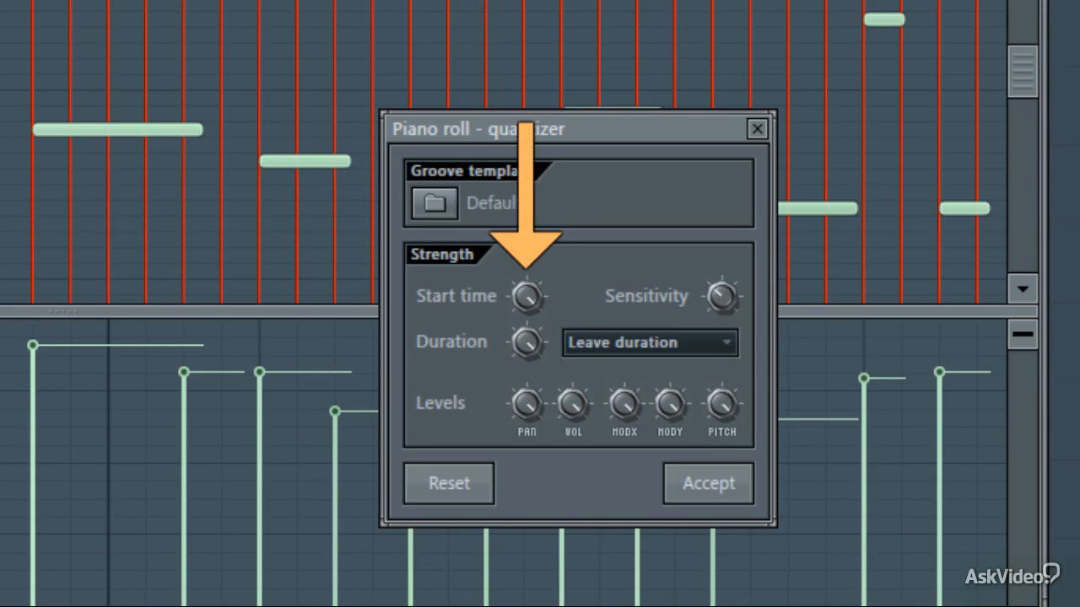
drag(527, 297, 528, 355)
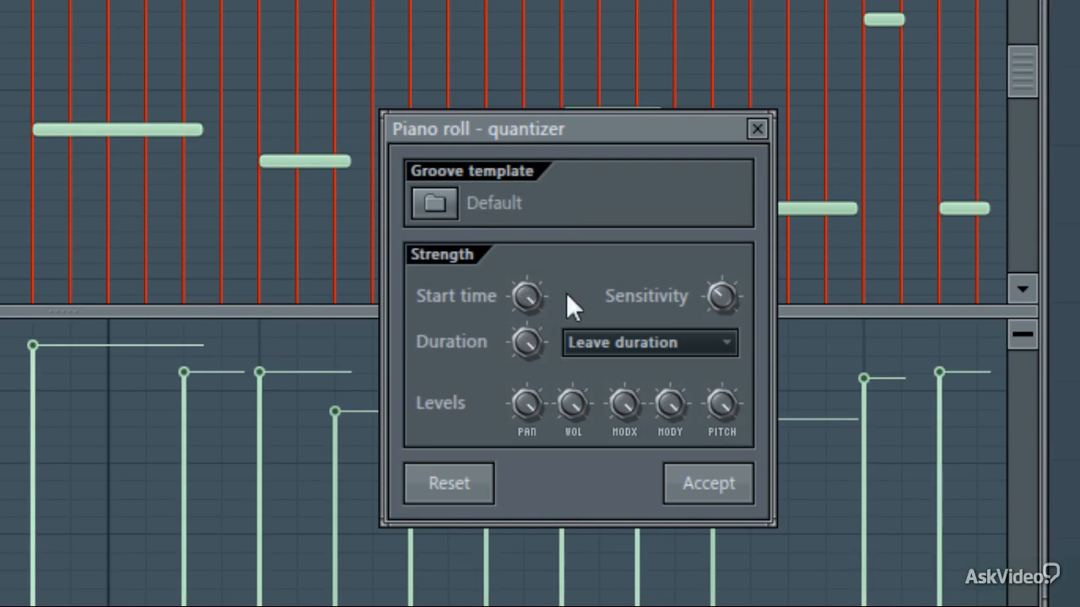
click(714, 347)
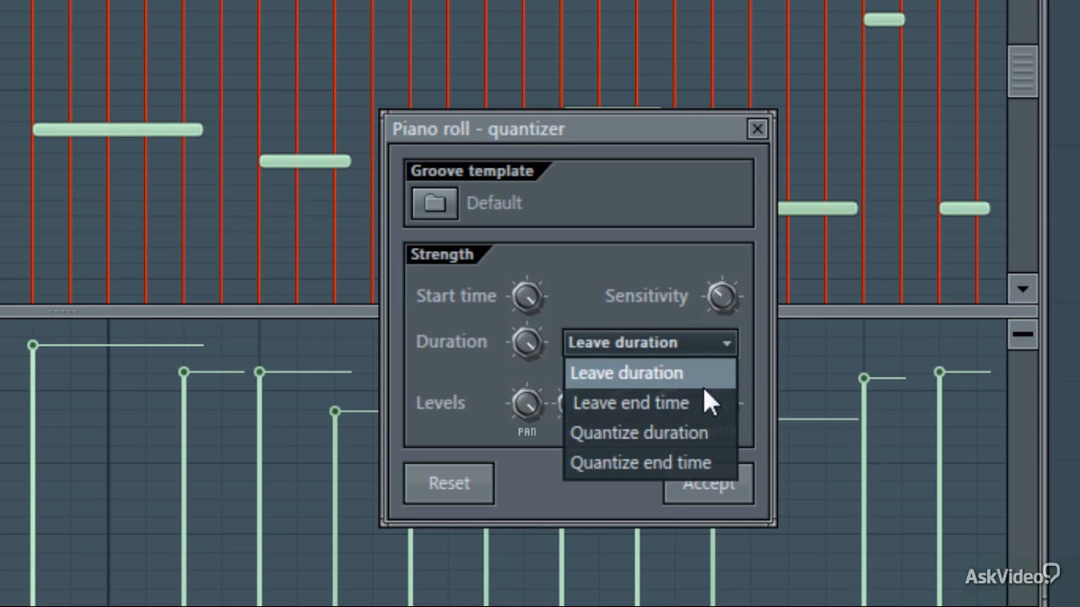
click(699, 376)
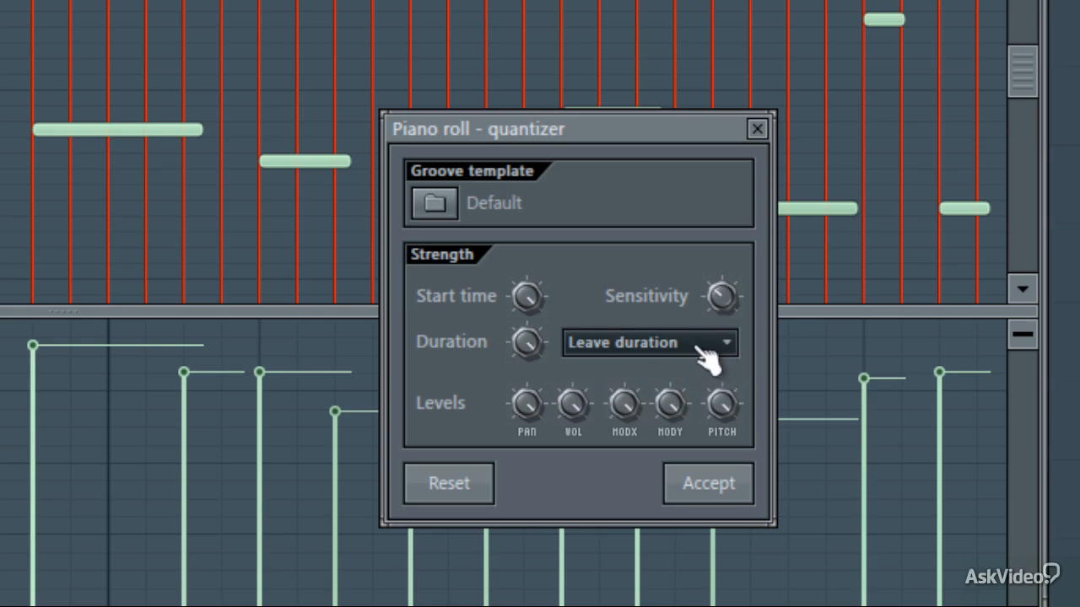
Step: Try the Leave end time, Quantize duration and Quantize end time modes on the Ruby notes
click(695, 342)
click(689, 393)
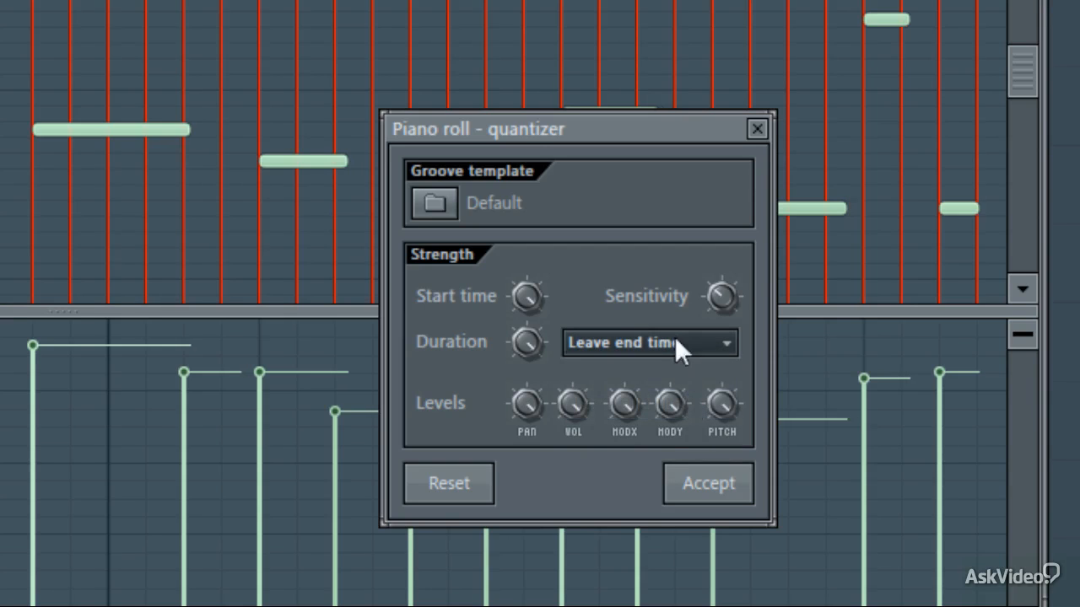
click(675, 341)
click(685, 432)
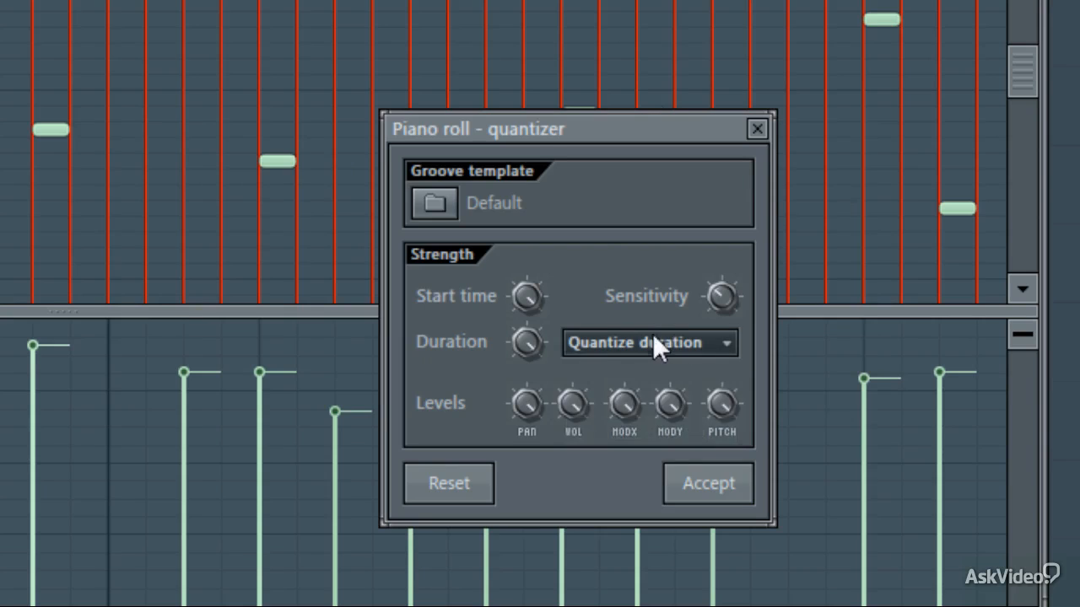
click(652, 340)
click(679, 463)
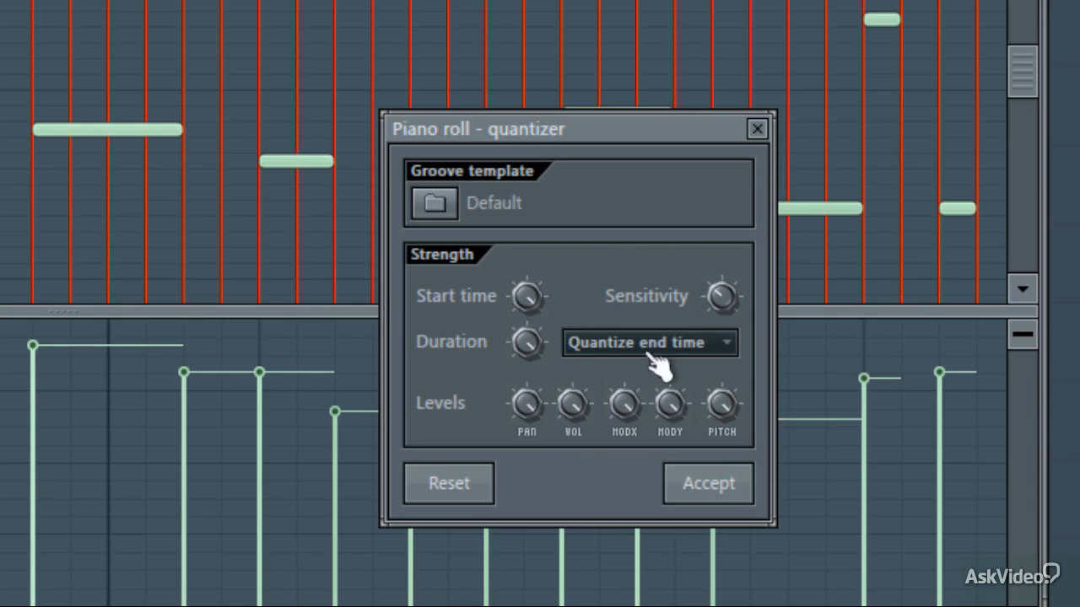
Step: Quantize the Ruby notes with the duration mode set to Leave duration, and listen to the result
click(654, 346)
click(655, 373)
click(702, 482)
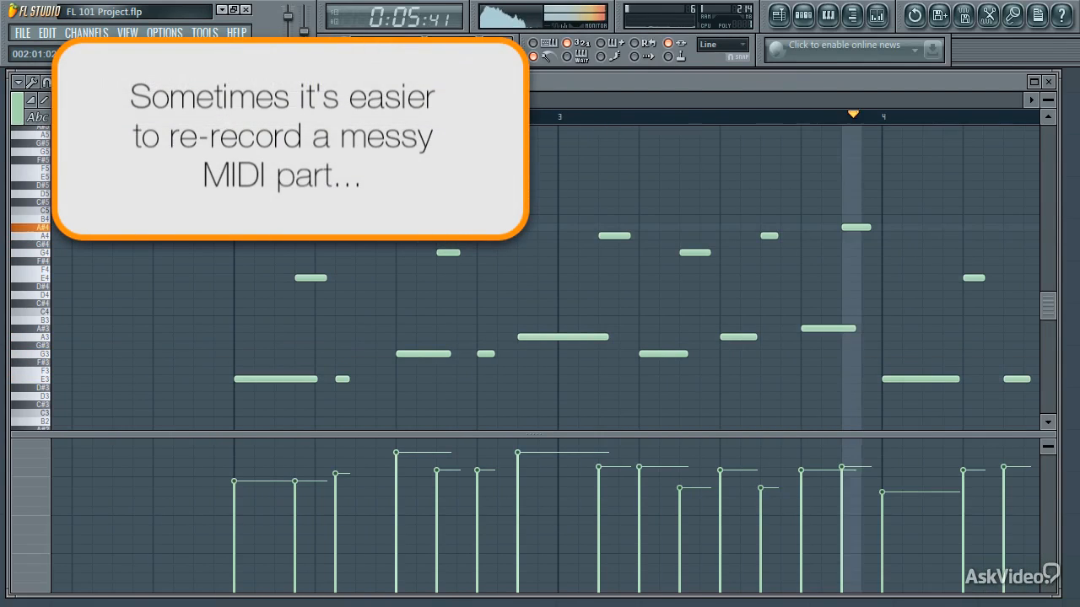
key(space)
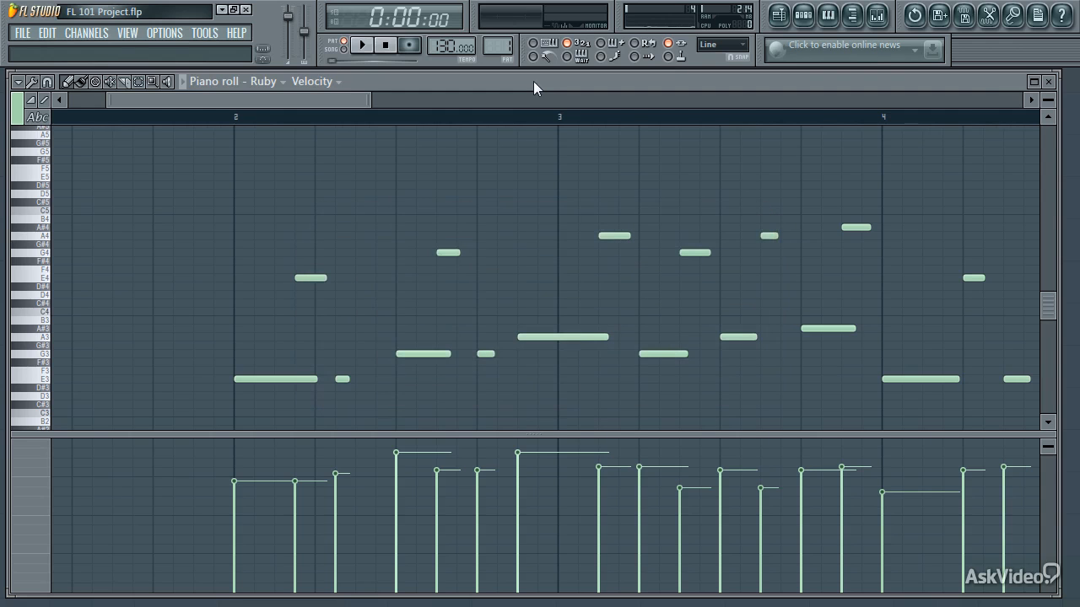
Step: Reopen the quantizer and load the Third-beat groove template from the Snap folder
key(alt+q)
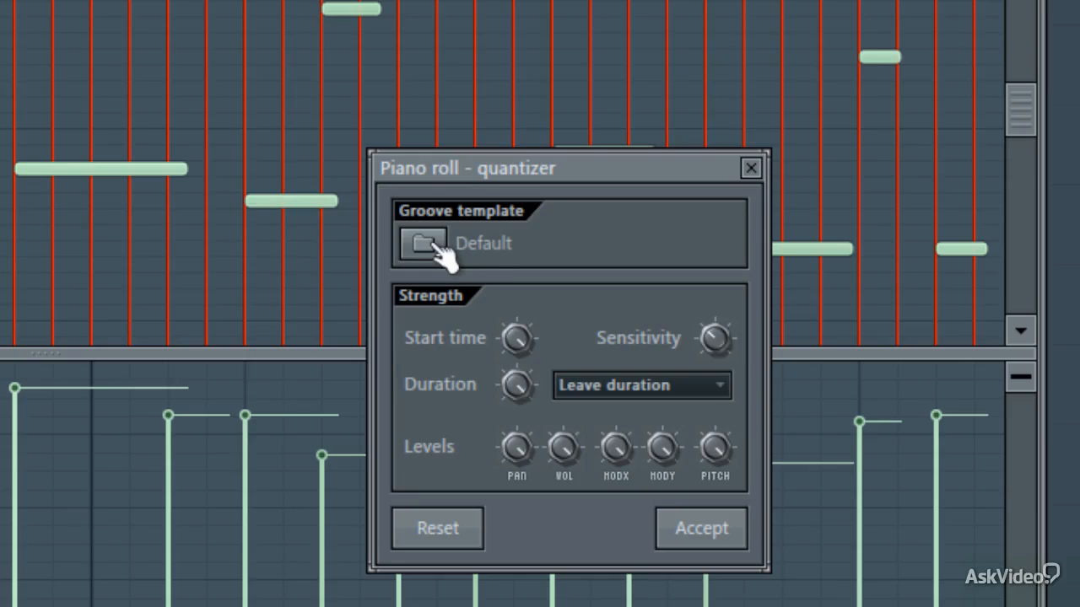
click(436, 244)
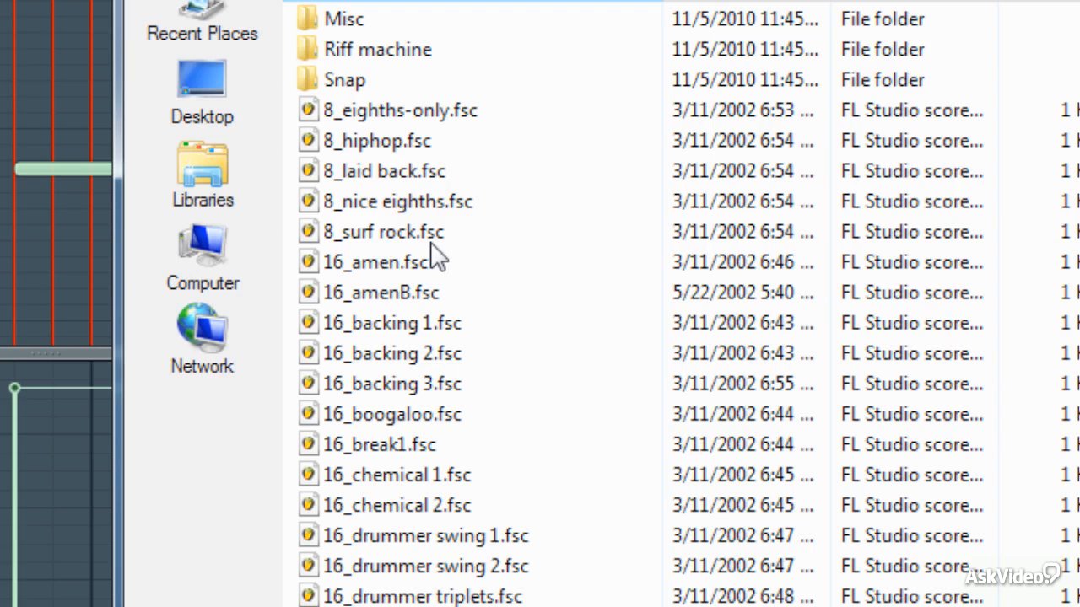
double_click(408, 84)
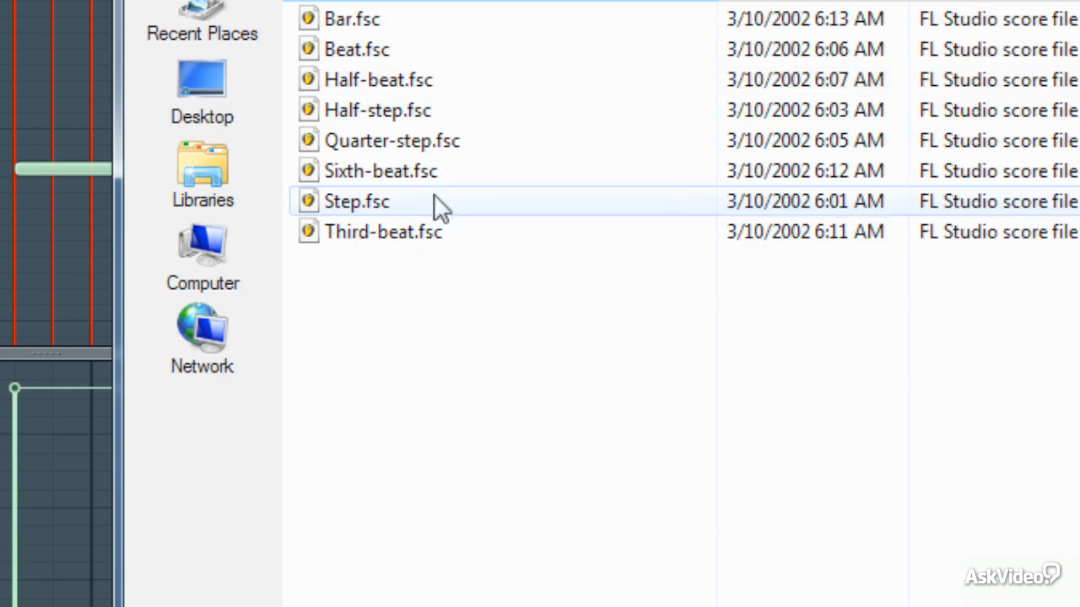
click(439, 234)
click(445, 239)
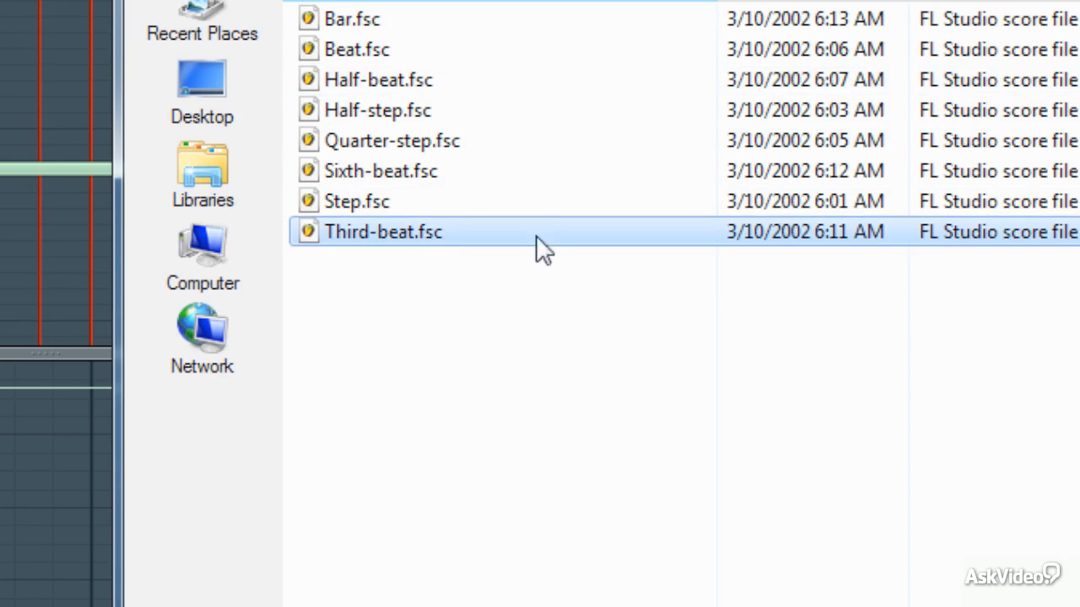
key(Return)
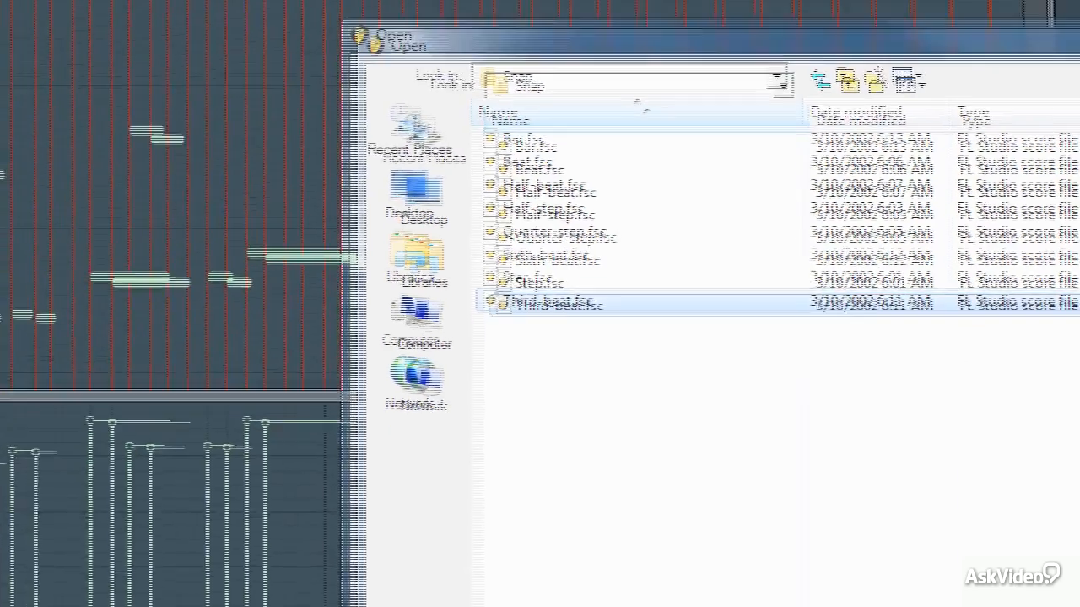
key(Return)
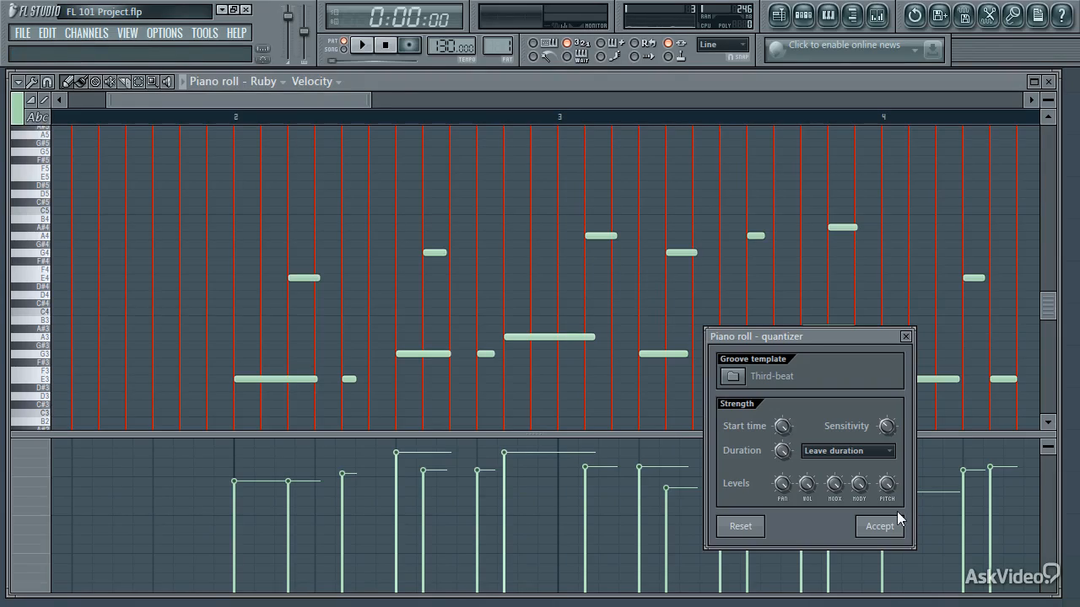
Step: Try the 8_eighths-only and 16_drummer swing 1 groove templates from the Quantization folder on the notes
click(732, 377)
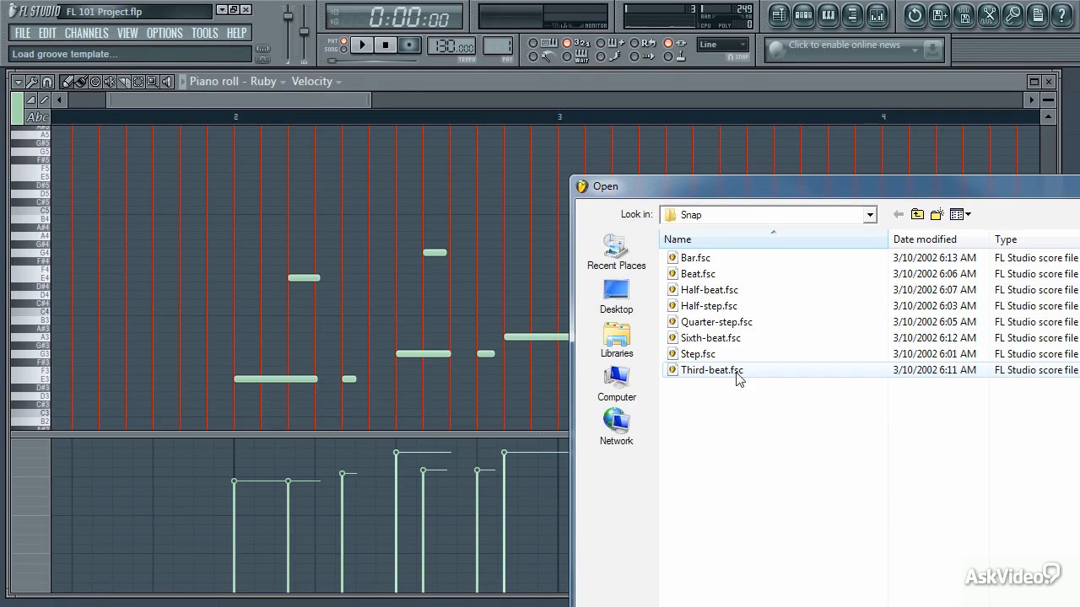
click(917, 214)
click(807, 307)
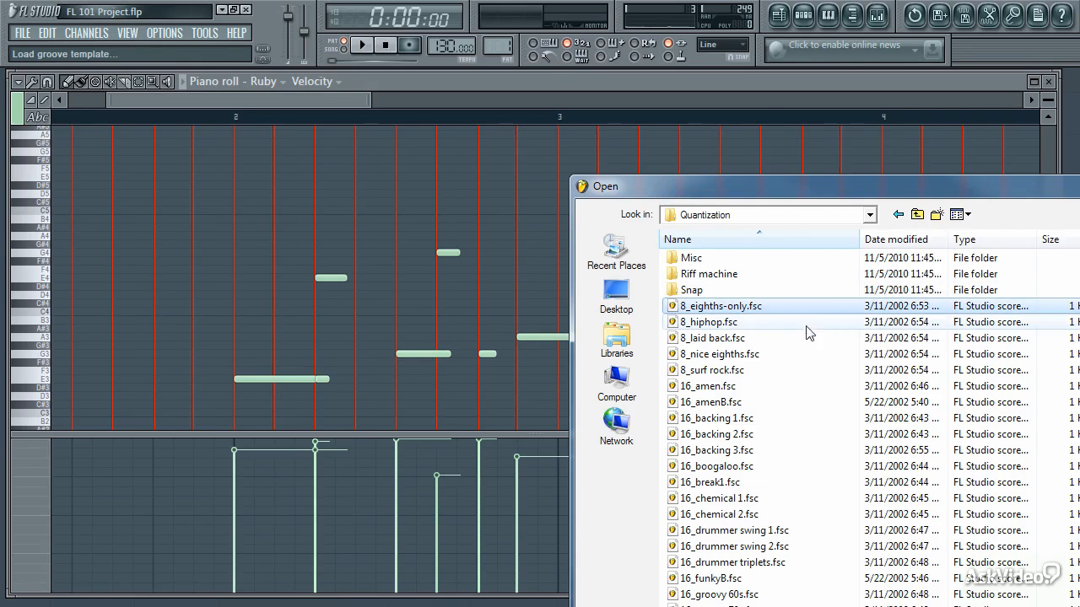
click(732, 530)
double_click(732, 530)
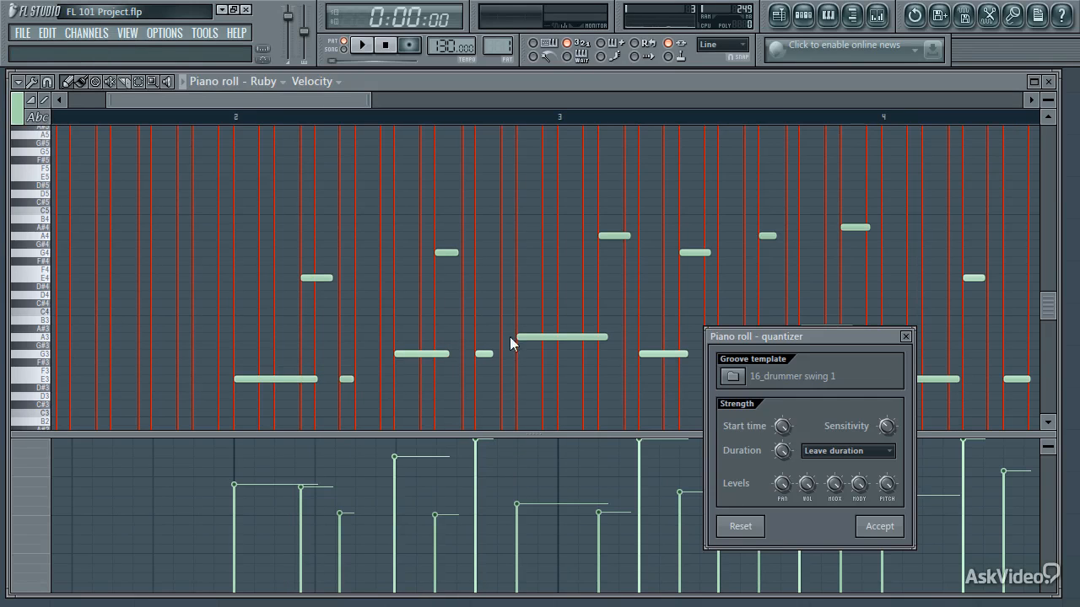
click(879, 527)
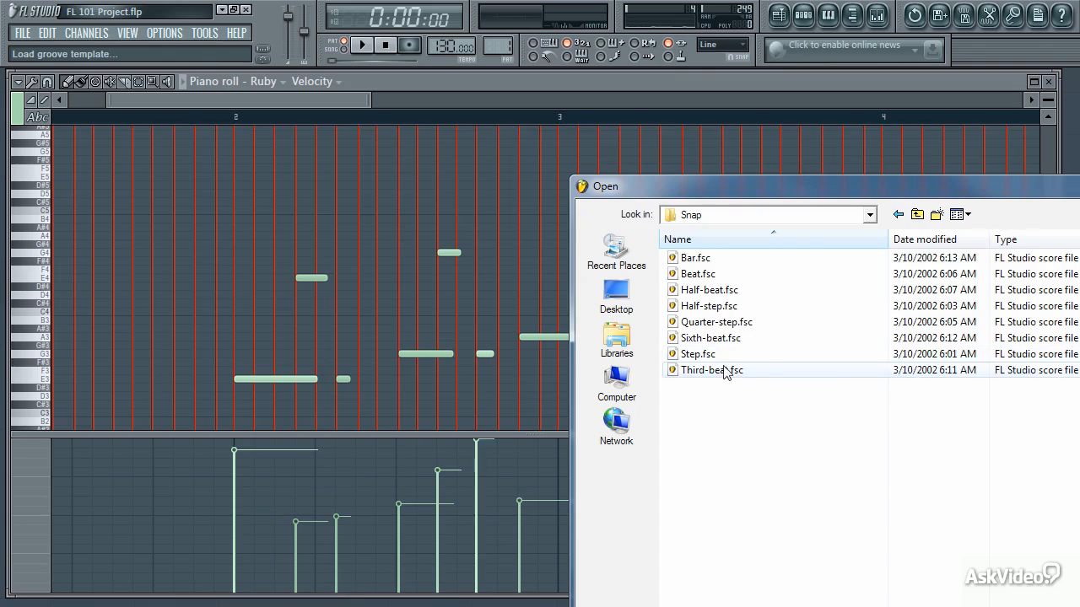
Step: Quantize the notes with the Third-beat groove template from the Snap folder and play the pattern to hear the timing
double_click(711, 370)
click(886, 526)
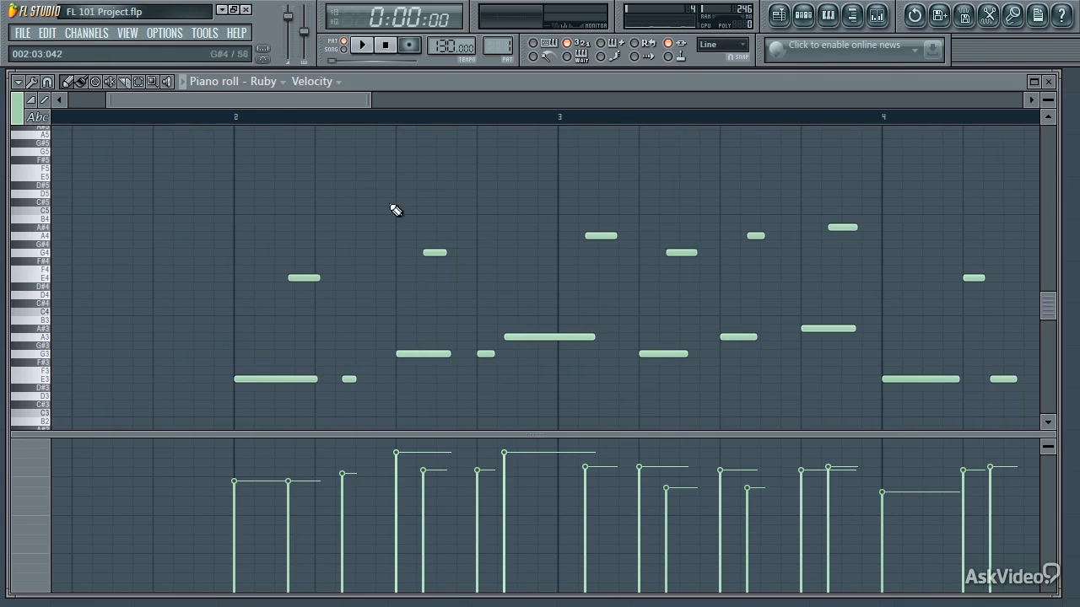
click(237, 118)
key(space)
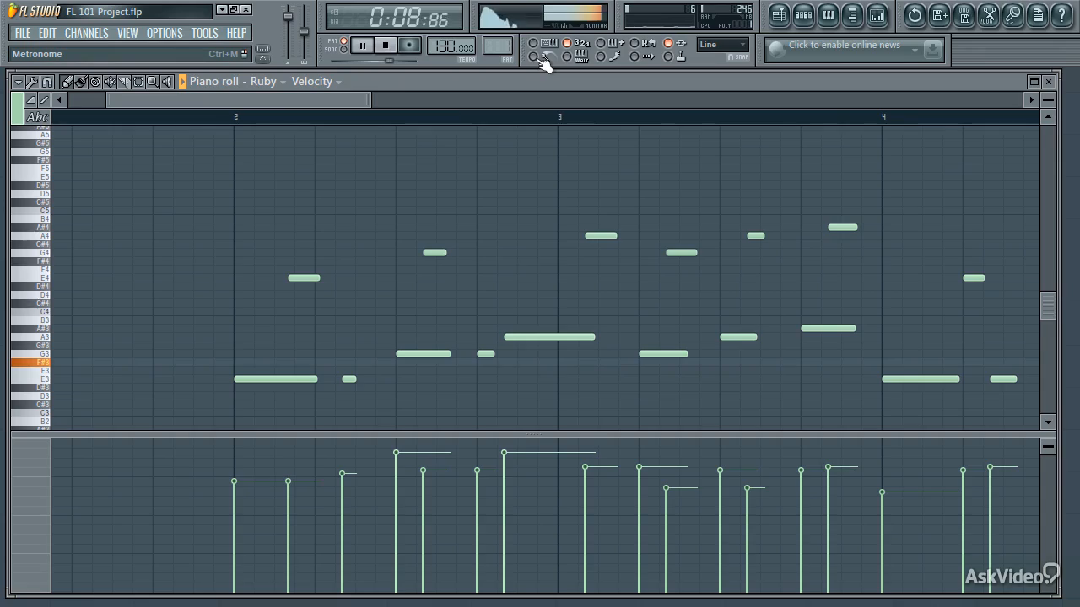
key(space)
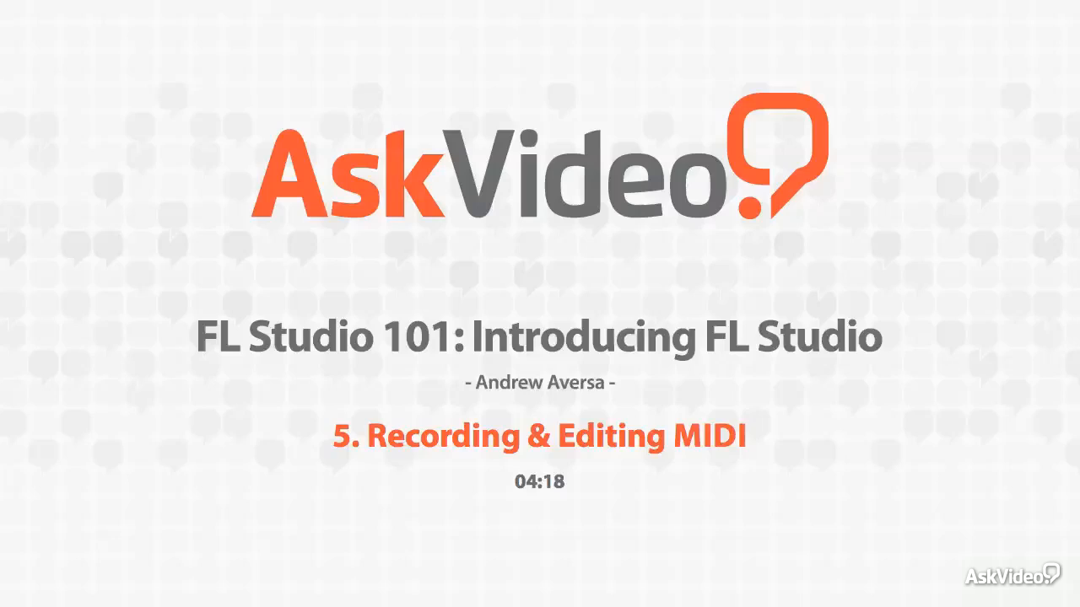